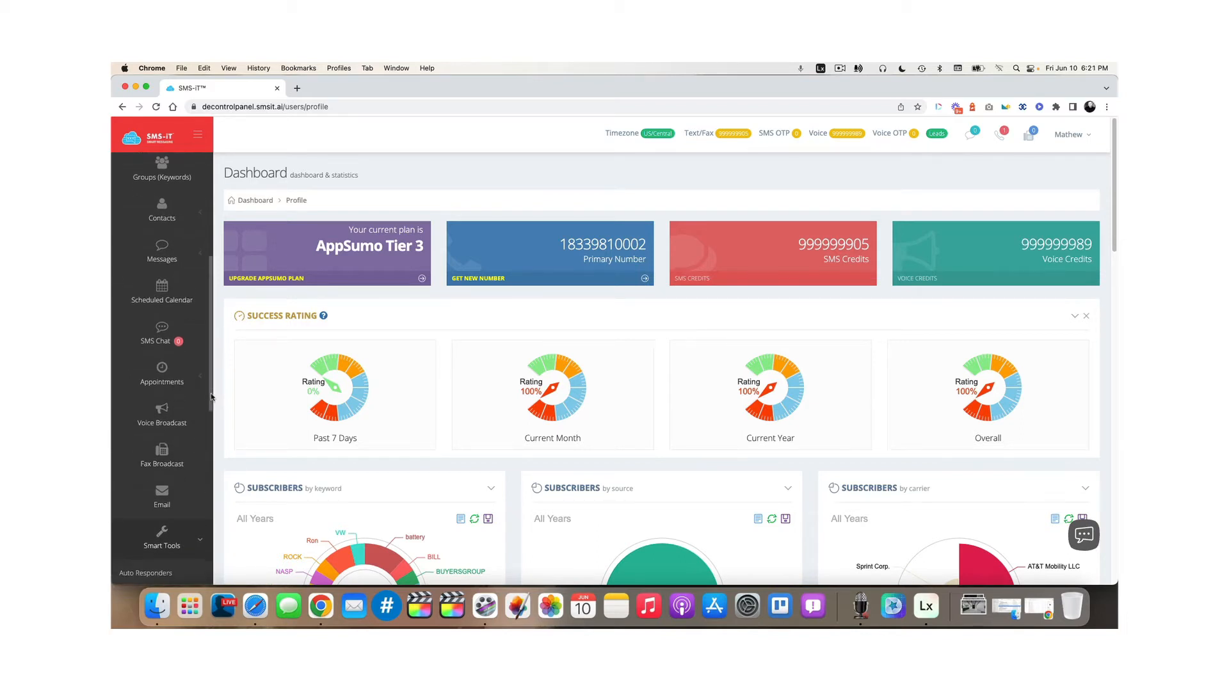
Open a blank form for adding a new group in Groups (Keywords)
scroll(211, 397, up, 3)
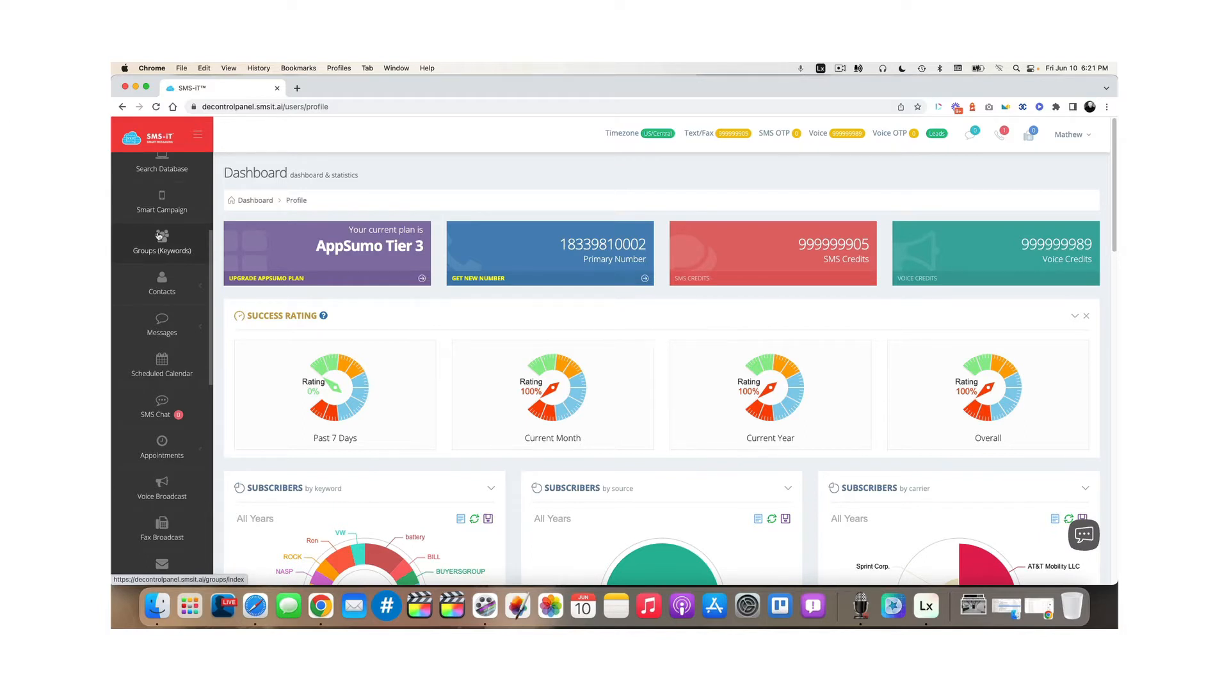
click(159, 235)
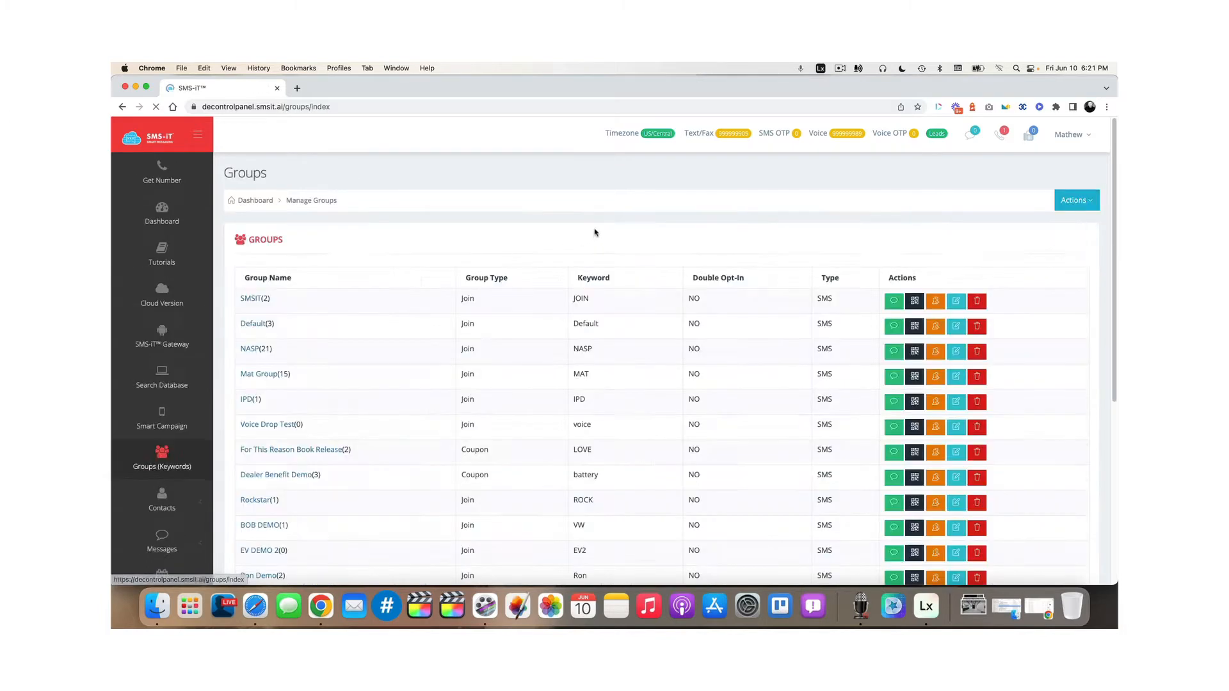
click(1066, 201)
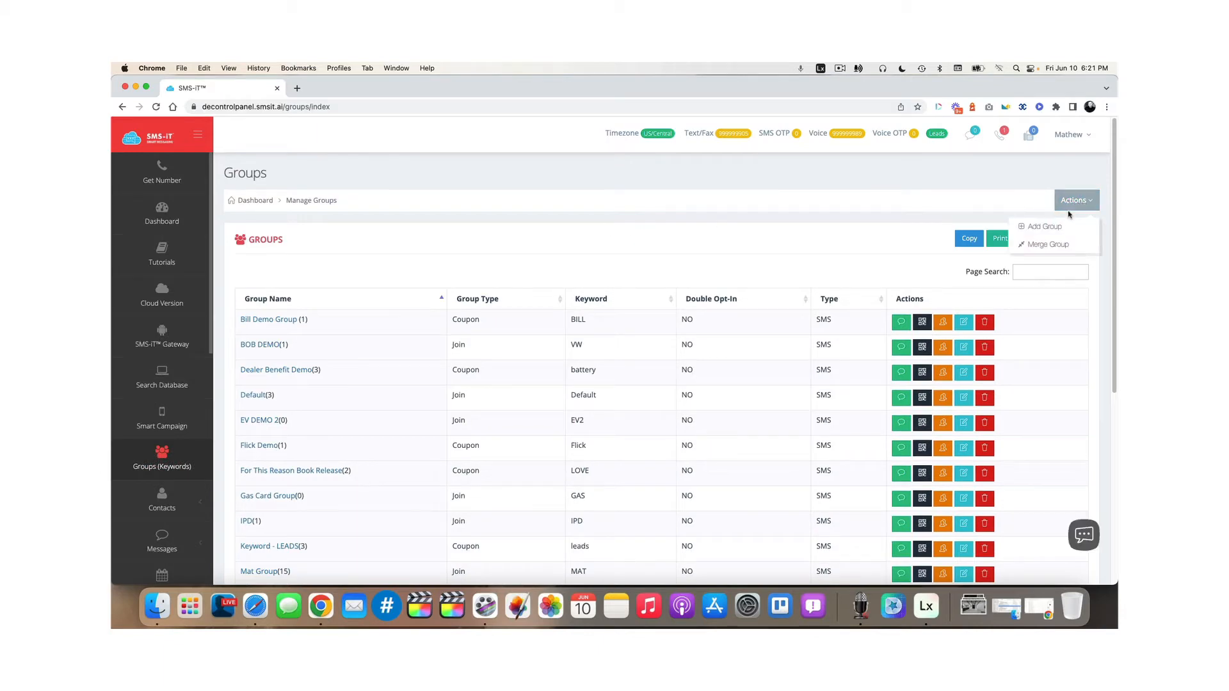
click(1053, 227)
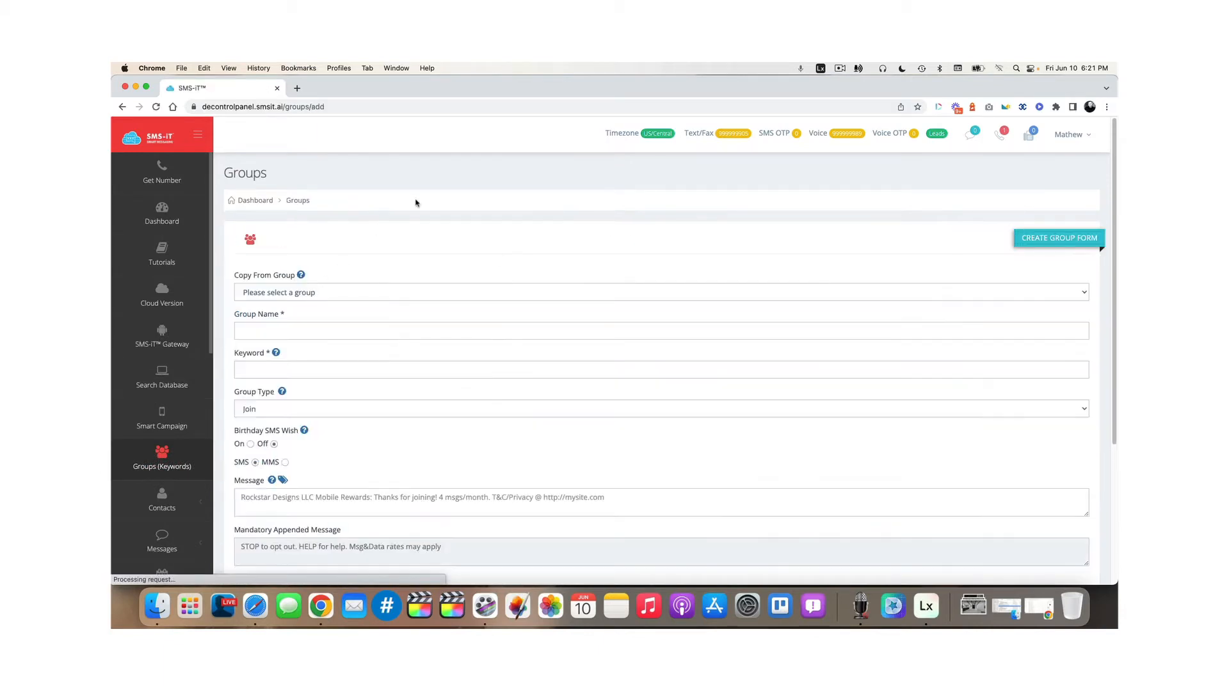
Name the group "Loyalty Demo 1" and set its keyword to loyaltytw123
click(300, 326)
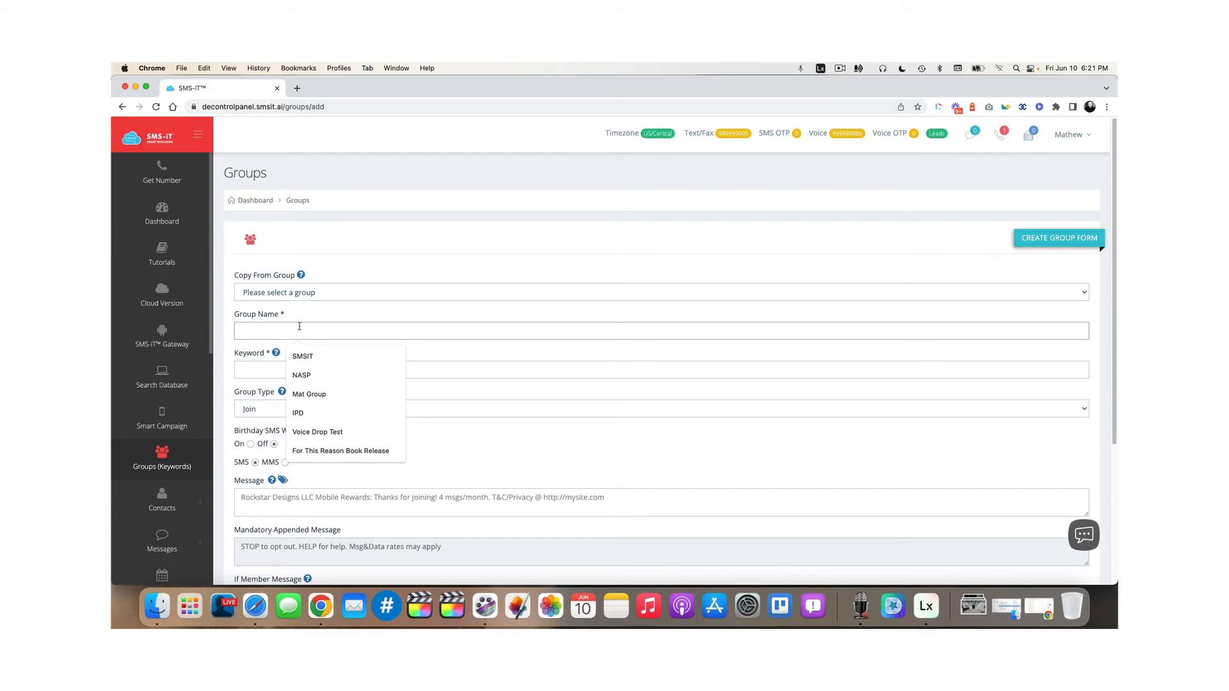
text(Loyal)
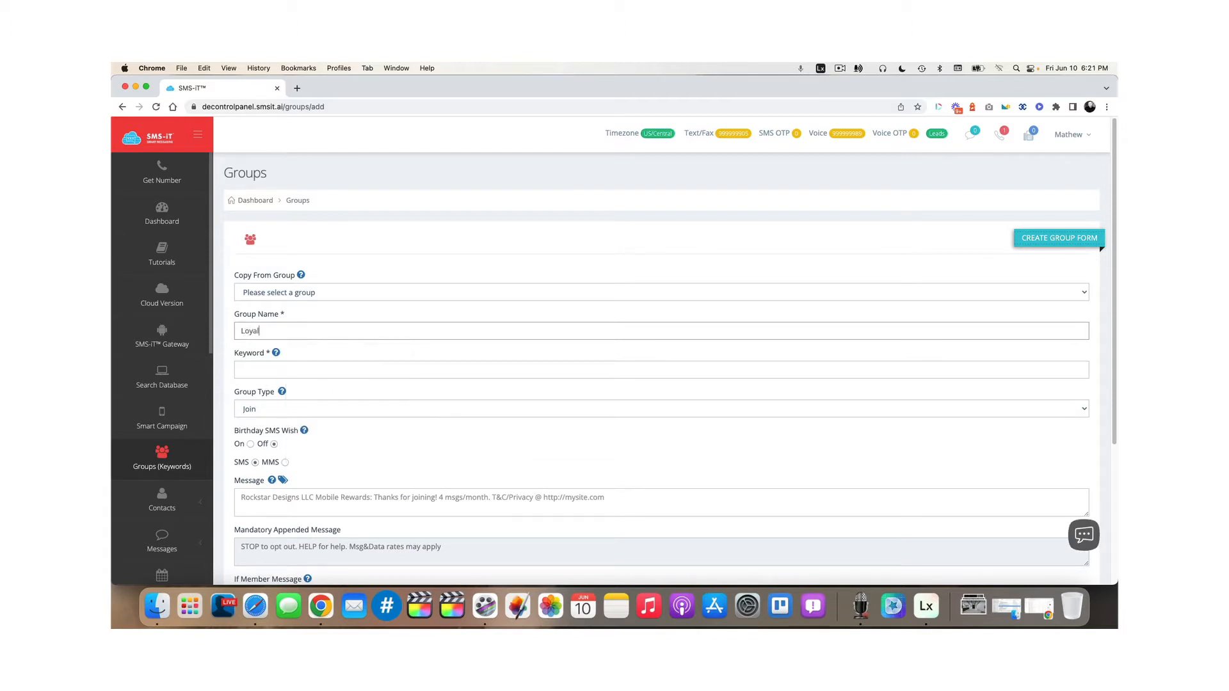
text(ty Demo 1)
key(Tab)
key(Tab)
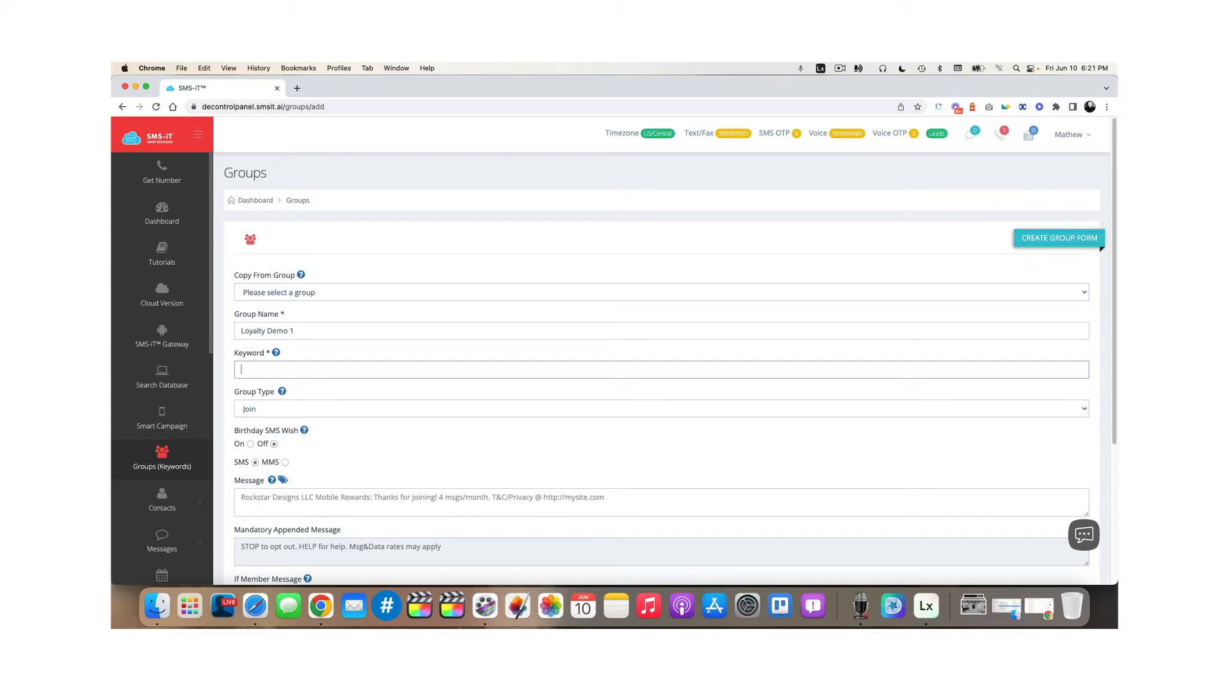
text(loyaltytw123)
click(353, 443)
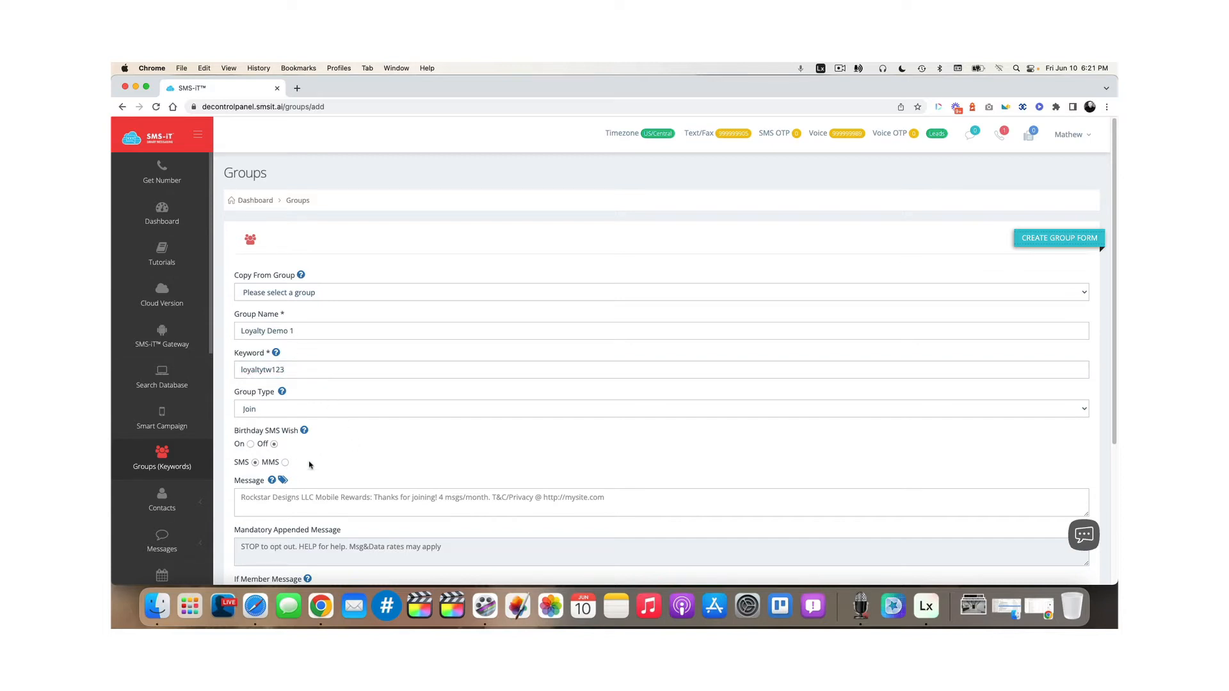
Write the group's message as "You're in the SMS-iT loyalty program."
scroll(284, 423, down, 1)
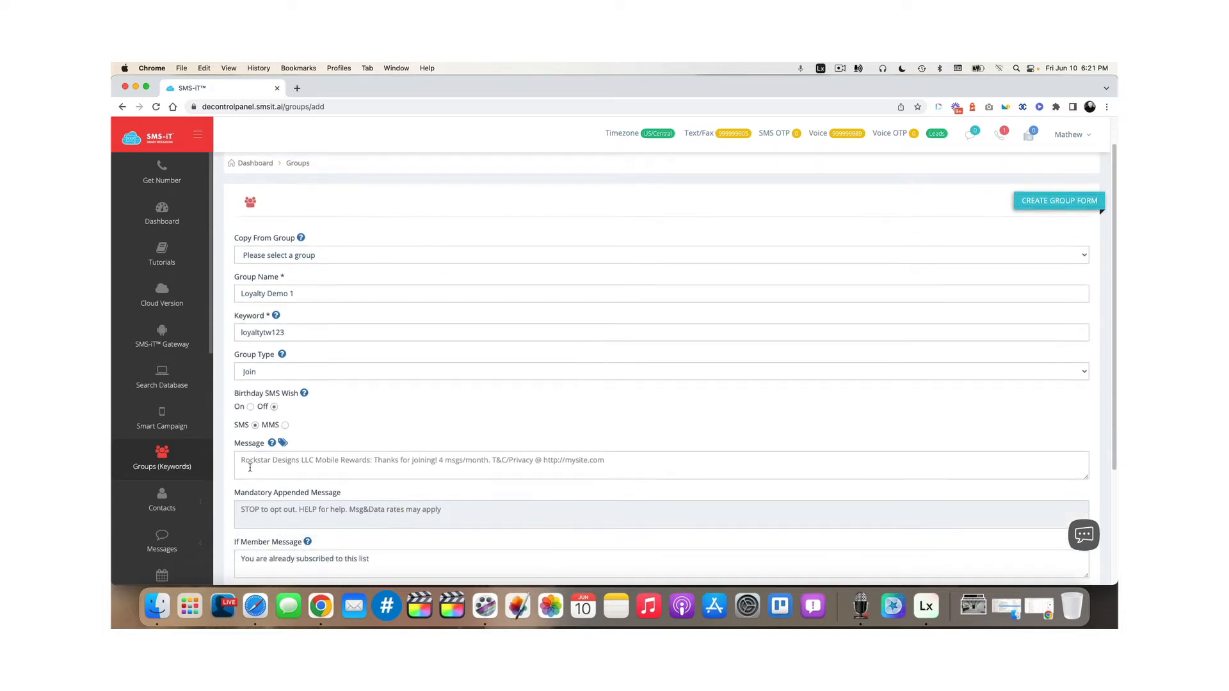
click(249, 466)
text(You)
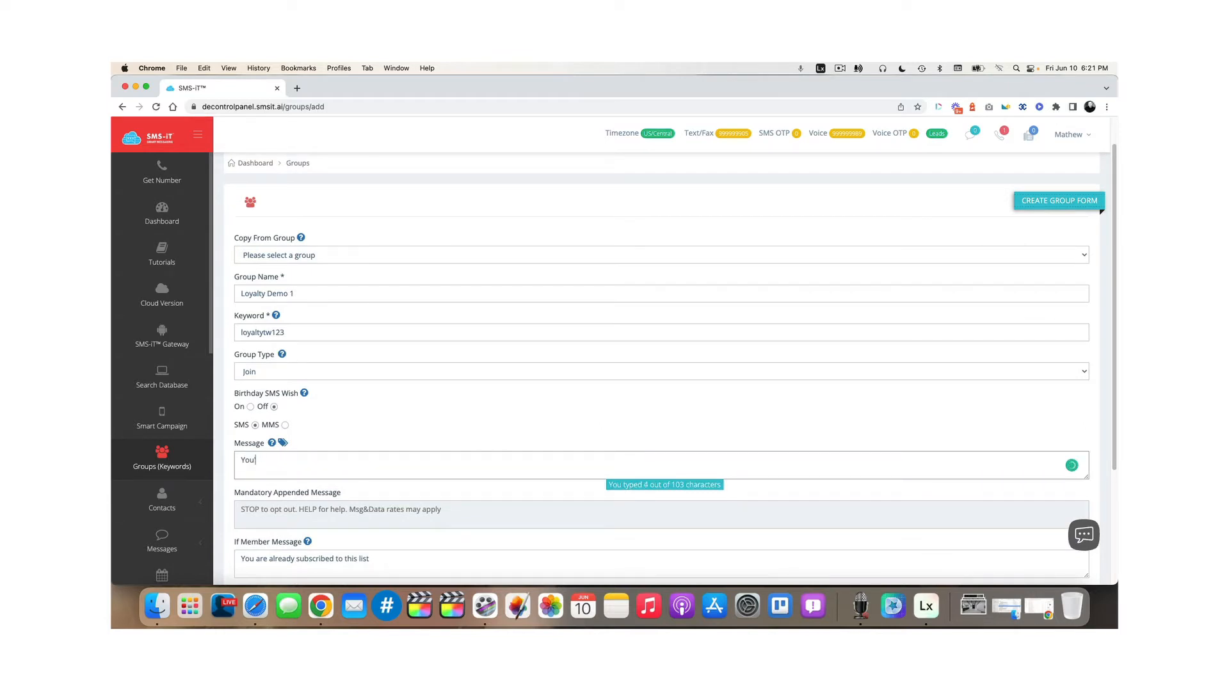
text(r'e 're int h)
text(the SMS)
text(-iT loyaly)
key(BackSpace)
text(ty program.)
Reword the If Member Message to "You are already in the SMS-iT loyalty program." by reusing the join message's text, and save the group
key(super+a)
key(super+c)
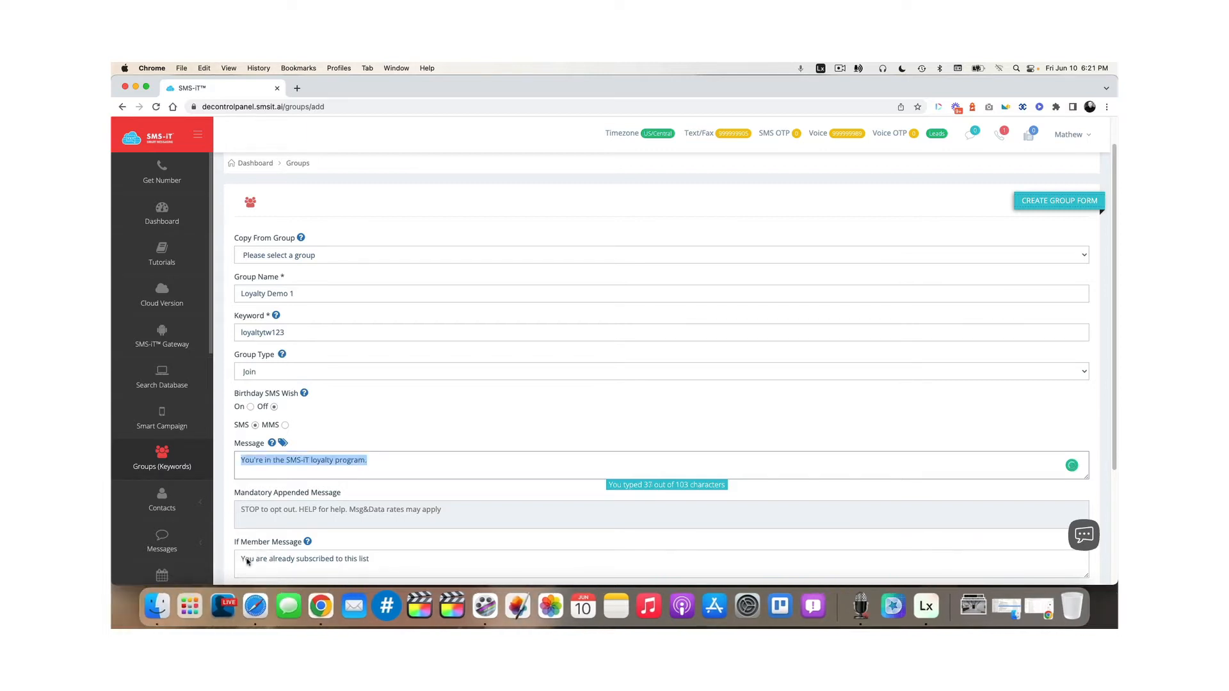
click(332, 563)
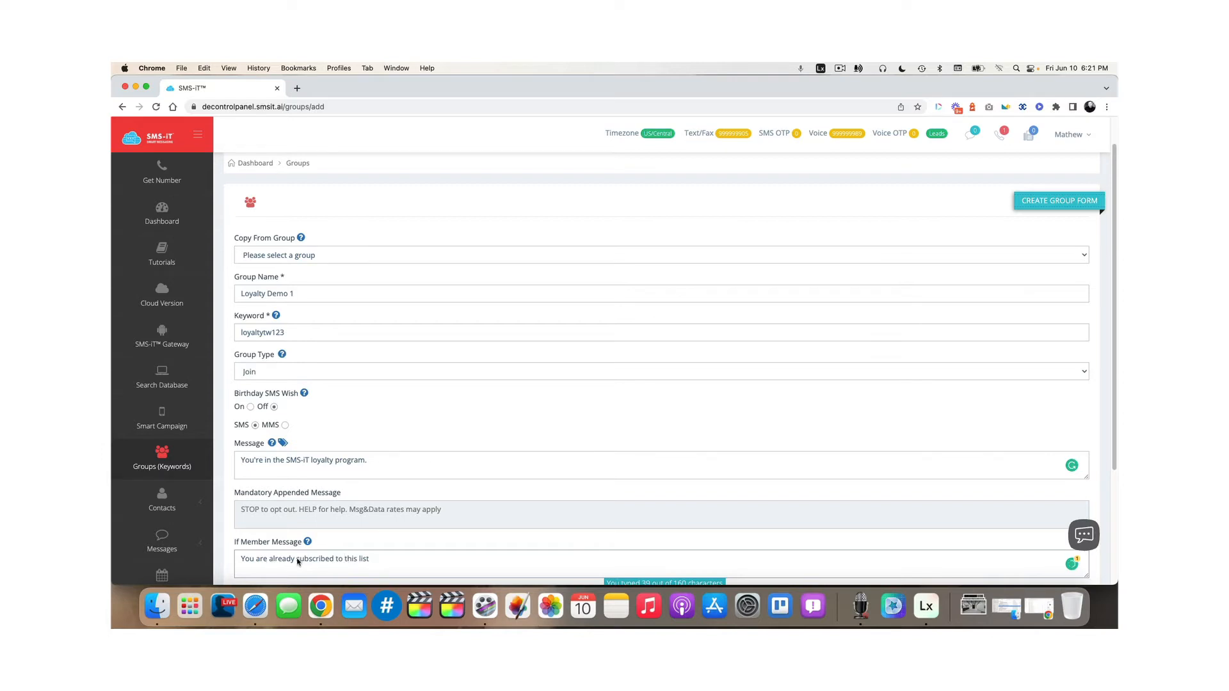
drag(297, 562, 427, 561)
text(in)
key(super+v)
drag(335, 560, 305, 561)
key(BackSpace)
key(BackSpace)
scroll(310, 544, down, 5)
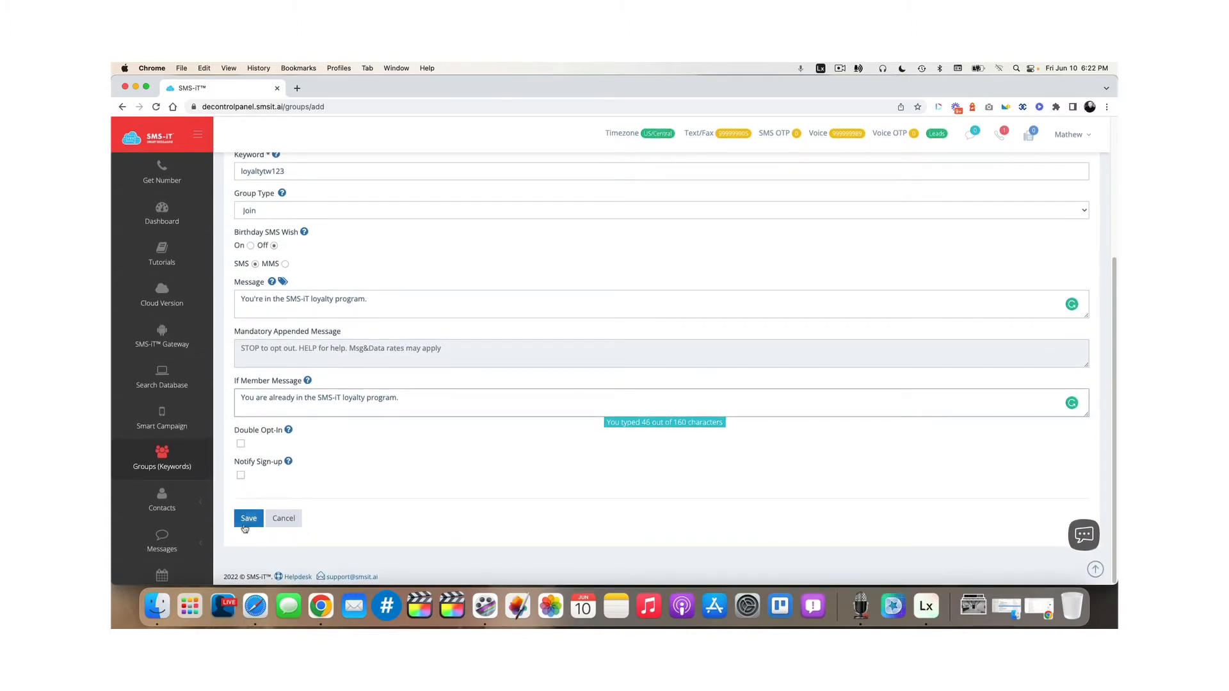
click(249, 520)
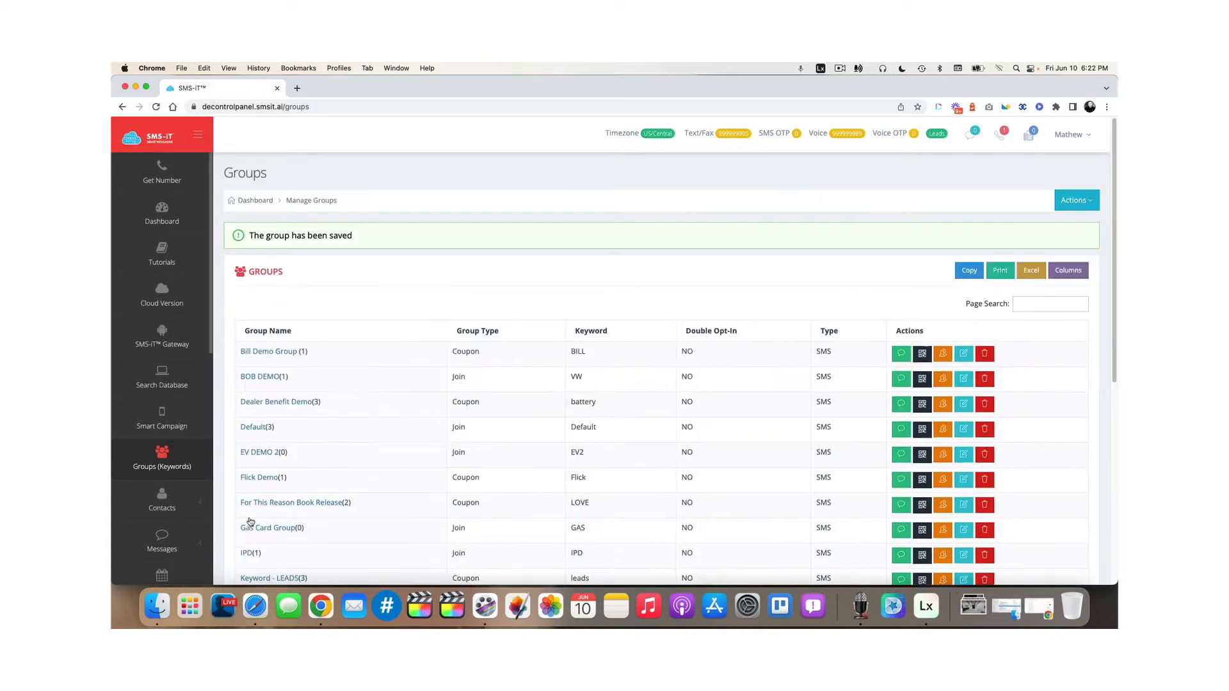
Open a blank form for adding a loyalty program in SMS Loyalty Programs
drag(211, 328, 217, 498)
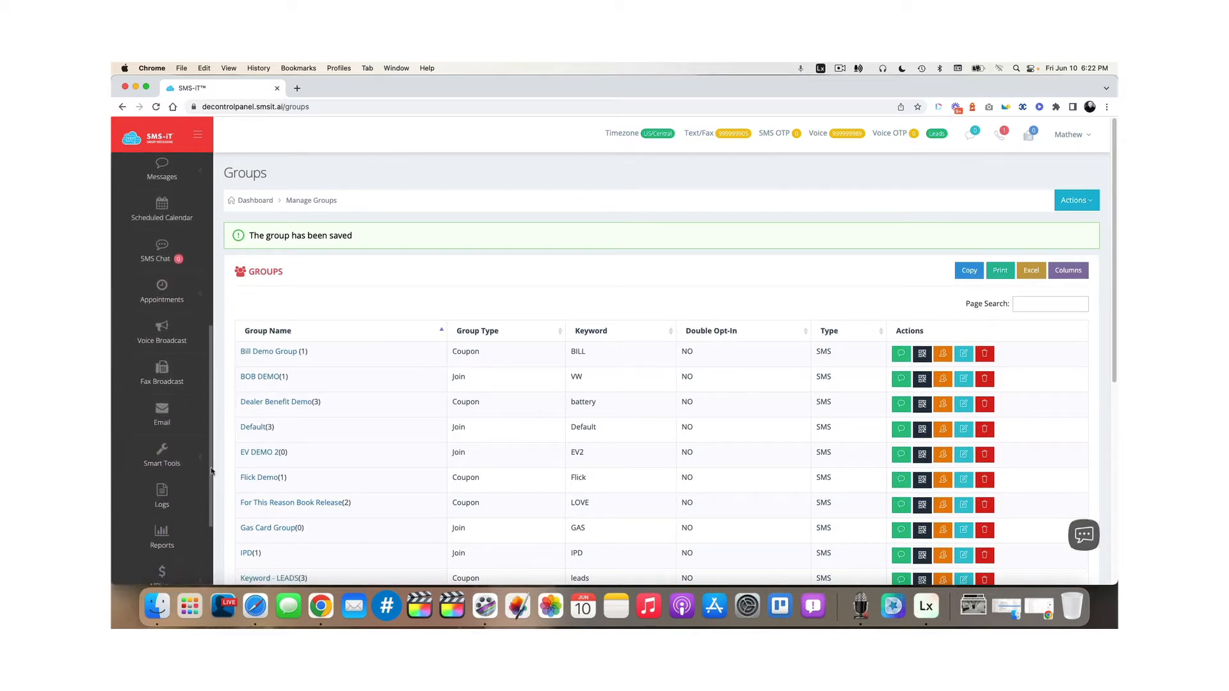
click(201, 464)
scroll(201, 465, down, 3)
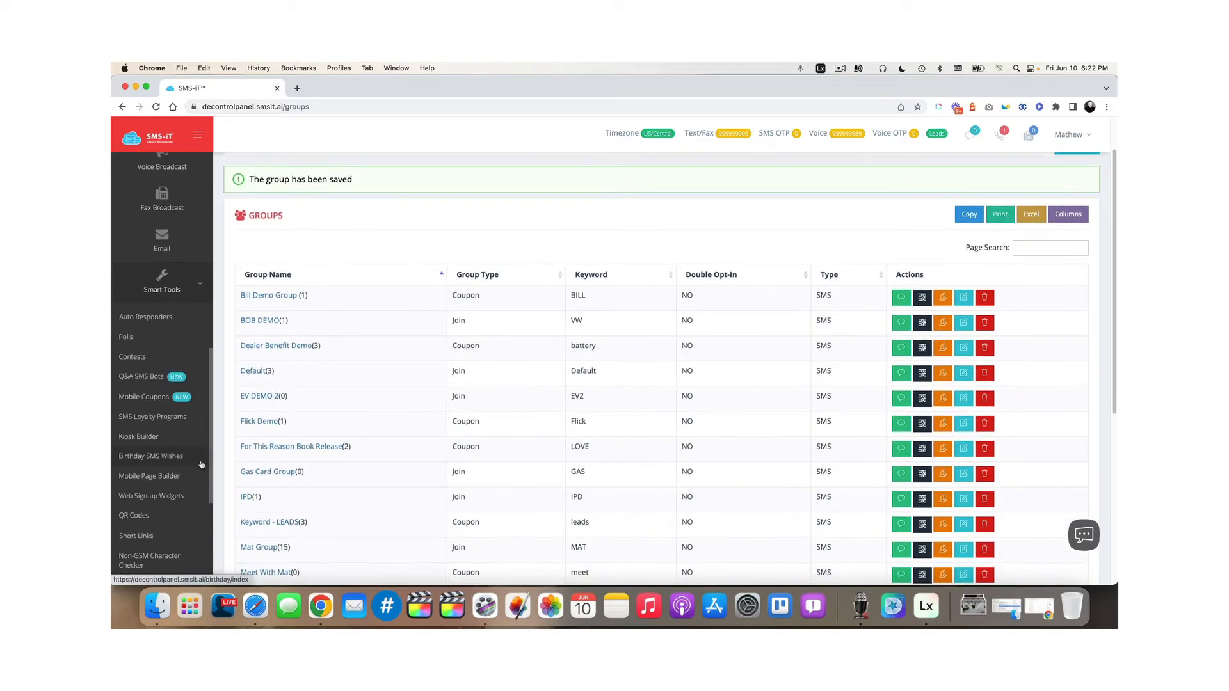
click(152, 527)
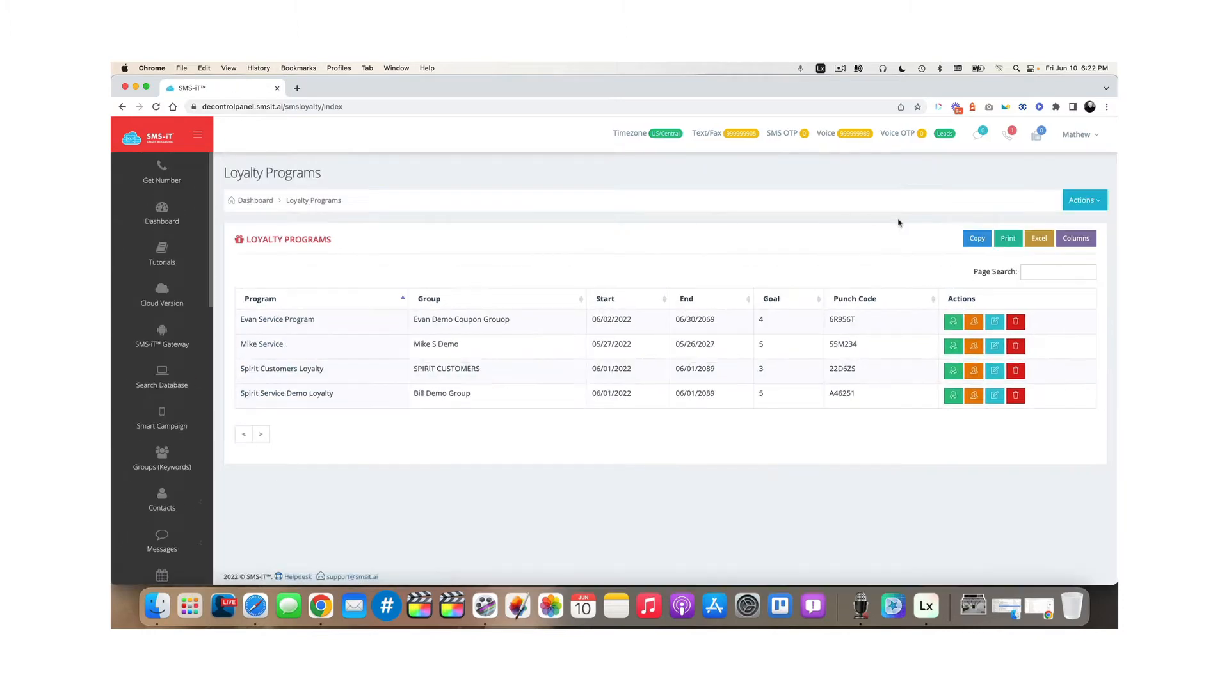
click(1087, 200)
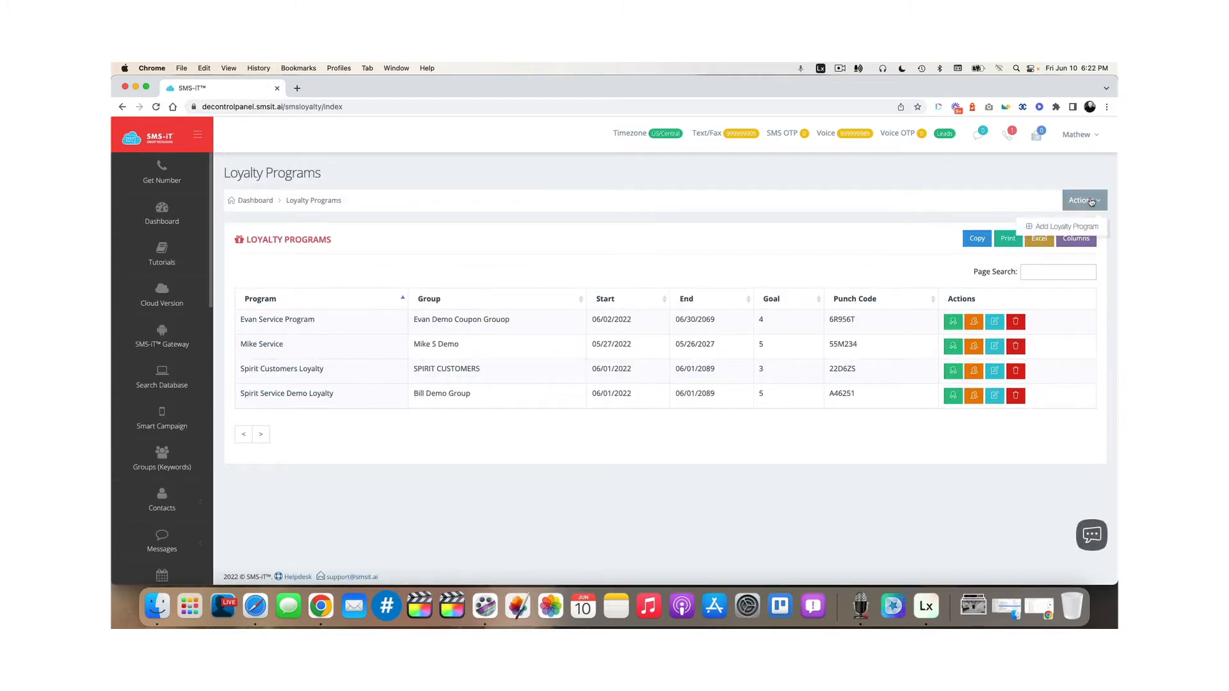
click(1073, 226)
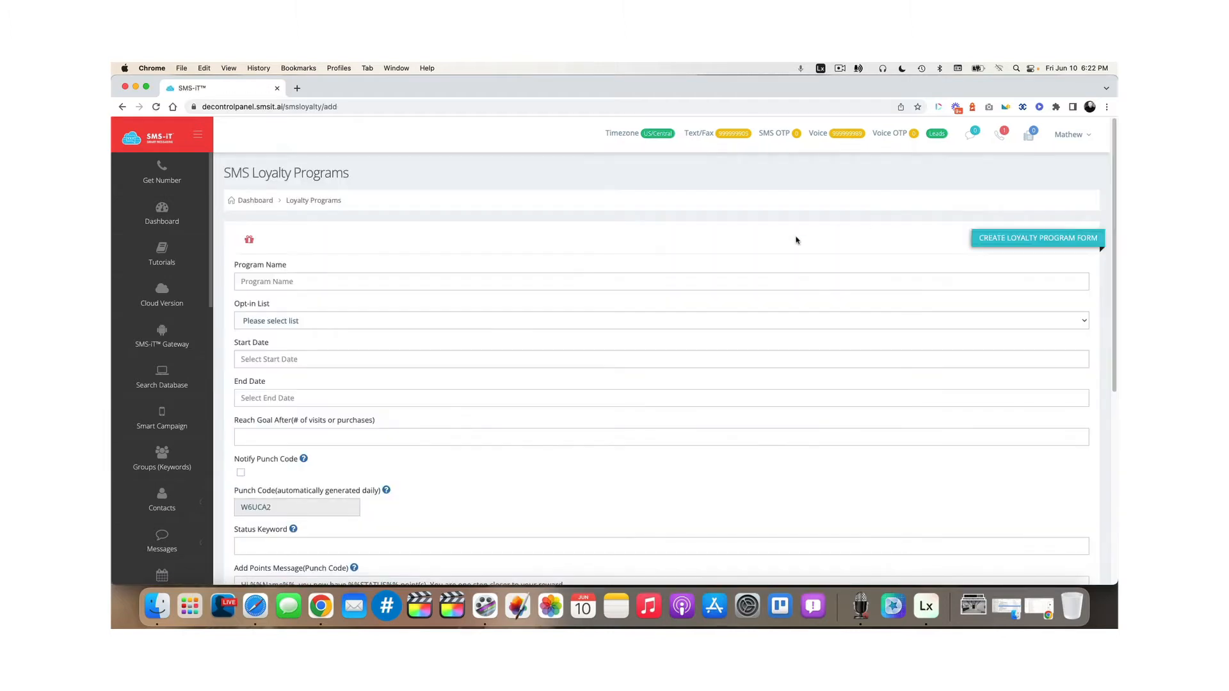
Name the program "SMS-iT Loyalty Program" and choose Loyalty Demo 1 as its opt-in list
click(264, 281)
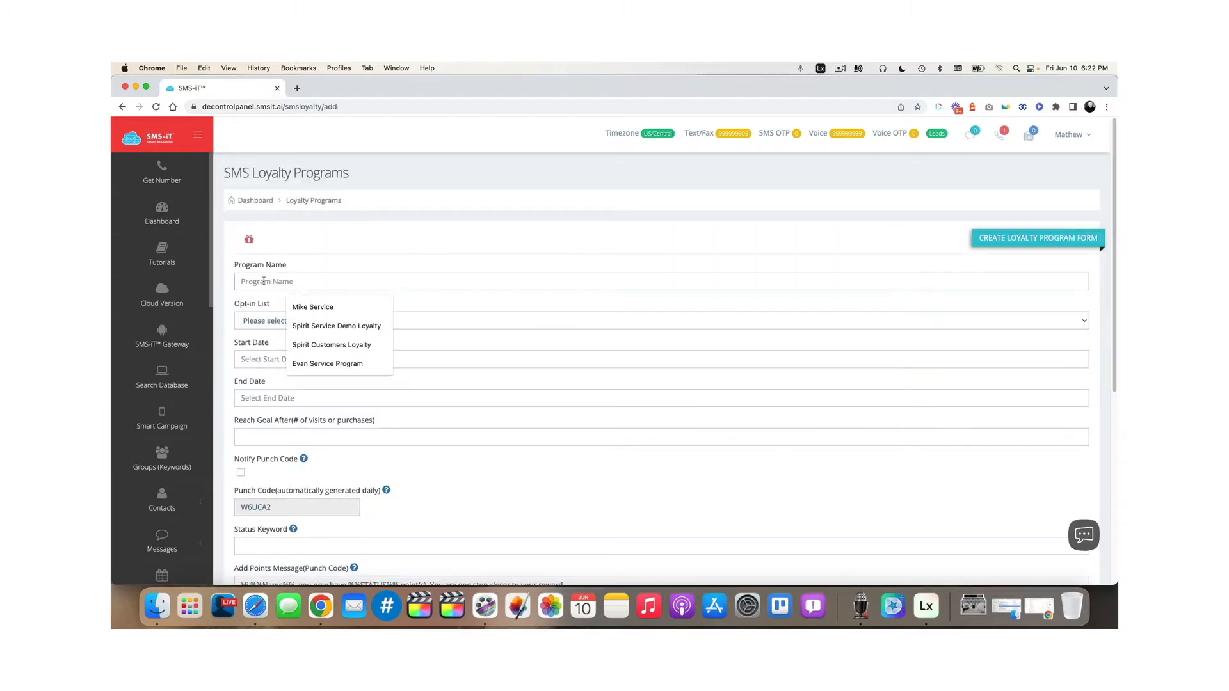
text(SMS-iT L)
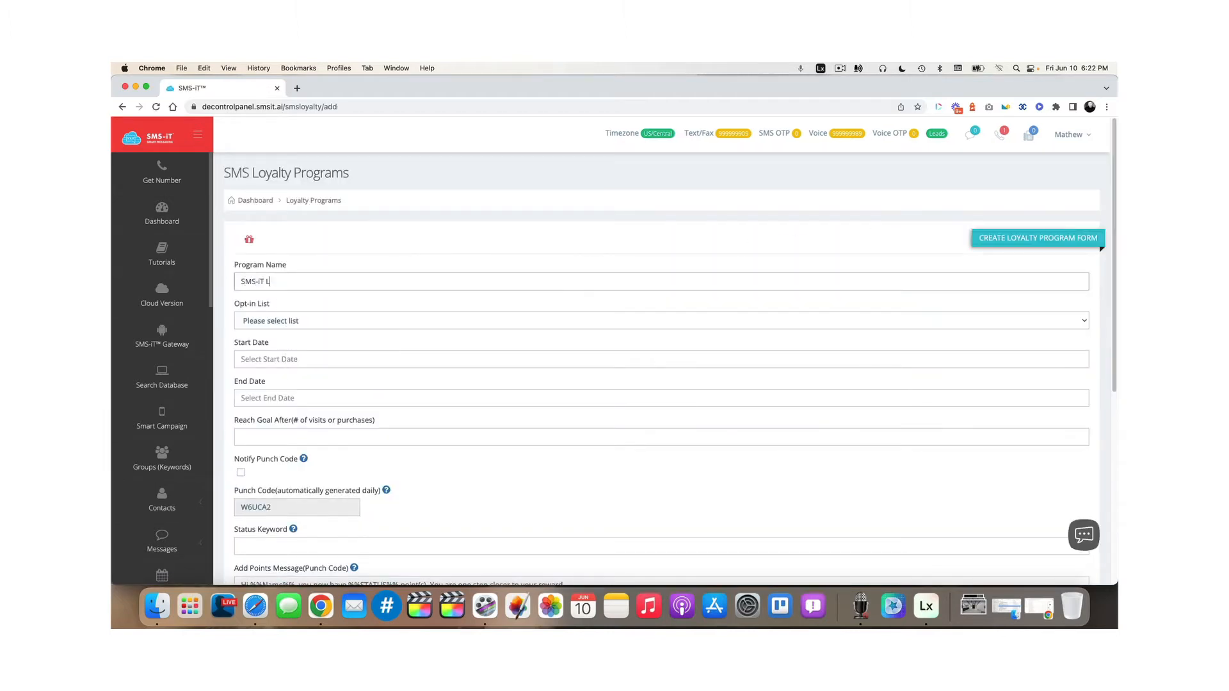
text(oyalty Program)
click(274, 321)
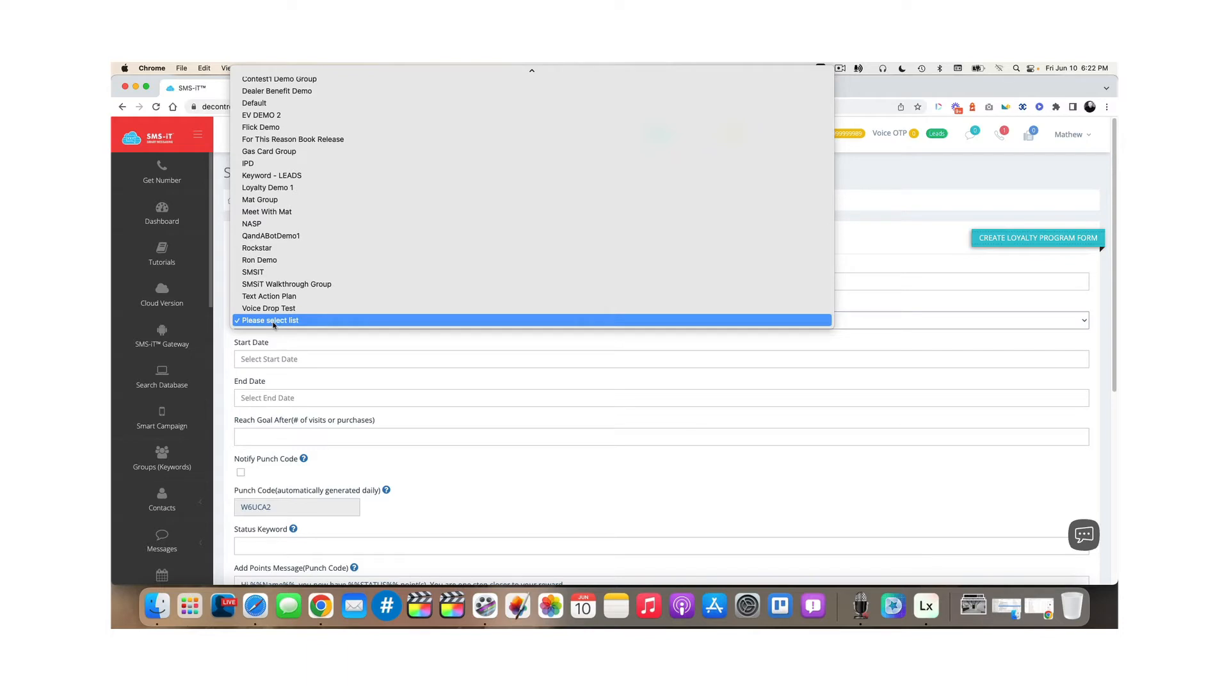
scroll(273, 325, up, 2)
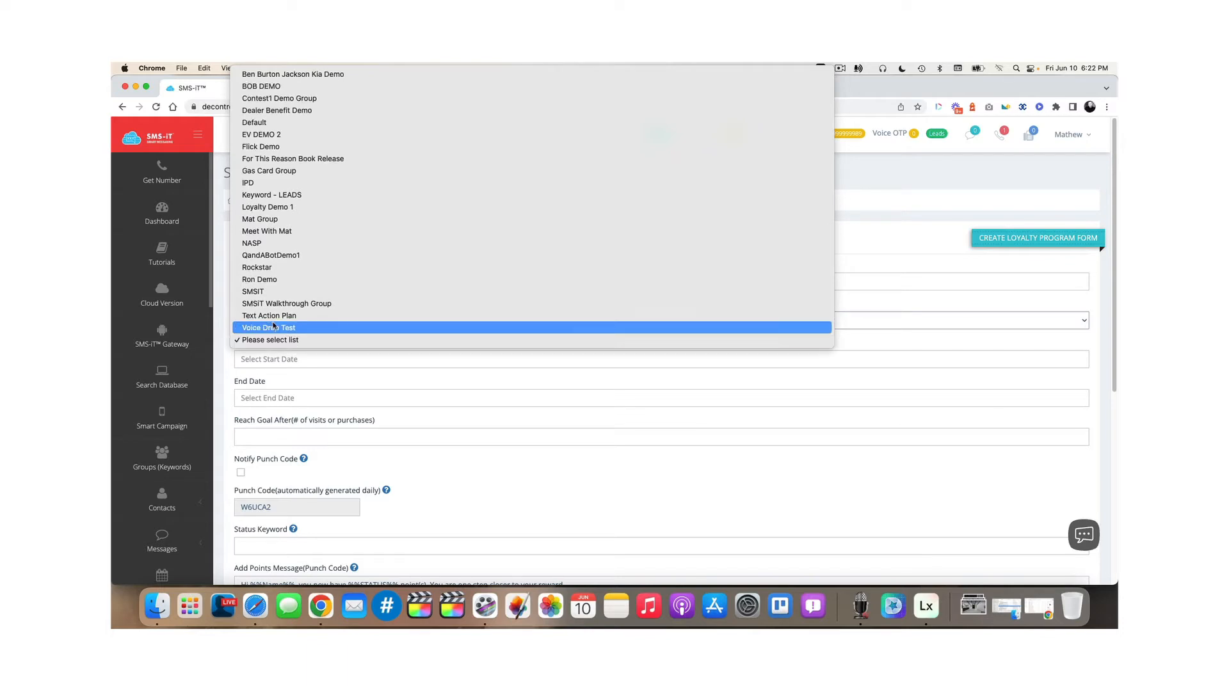
click(277, 211)
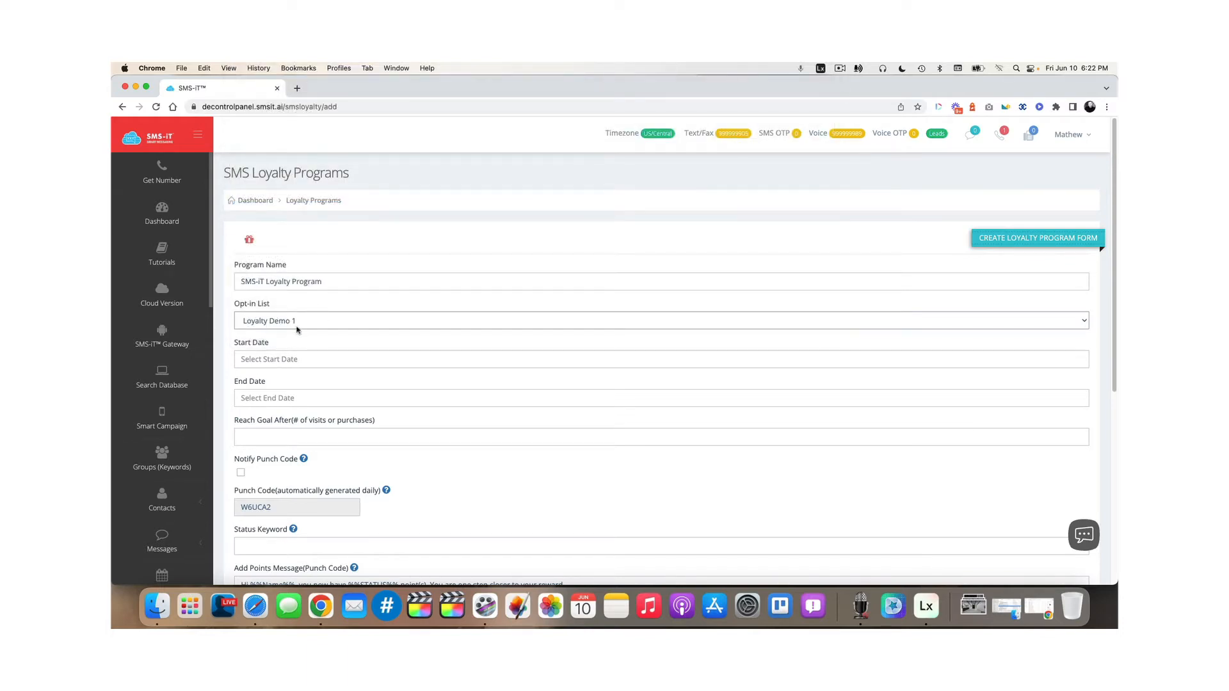
Set the loyalty program's start date to 06/10/2022
click(267, 359)
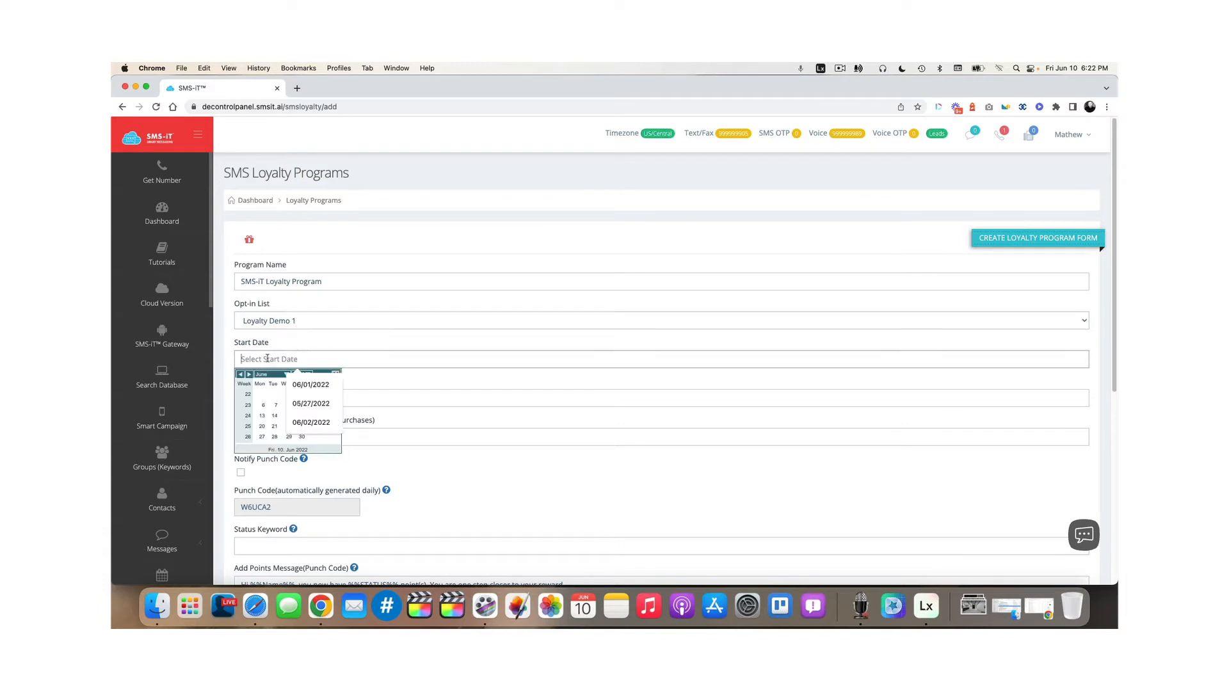
click(263, 405)
click(280, 364)
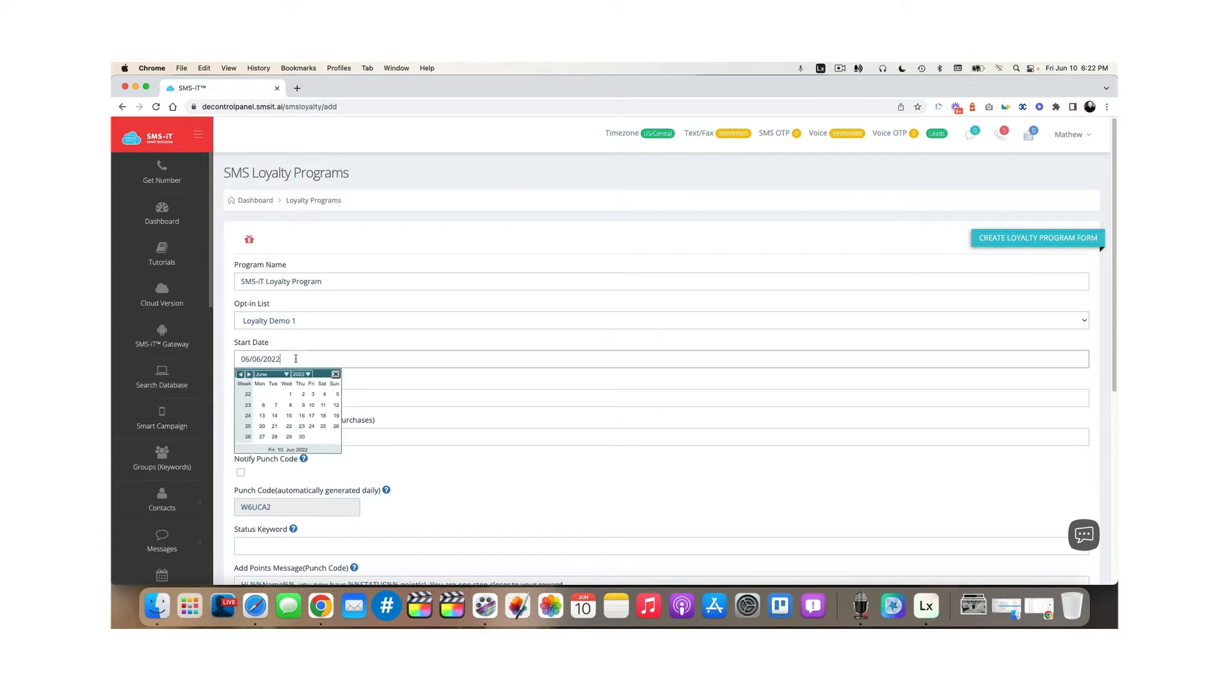
click(313, 406)
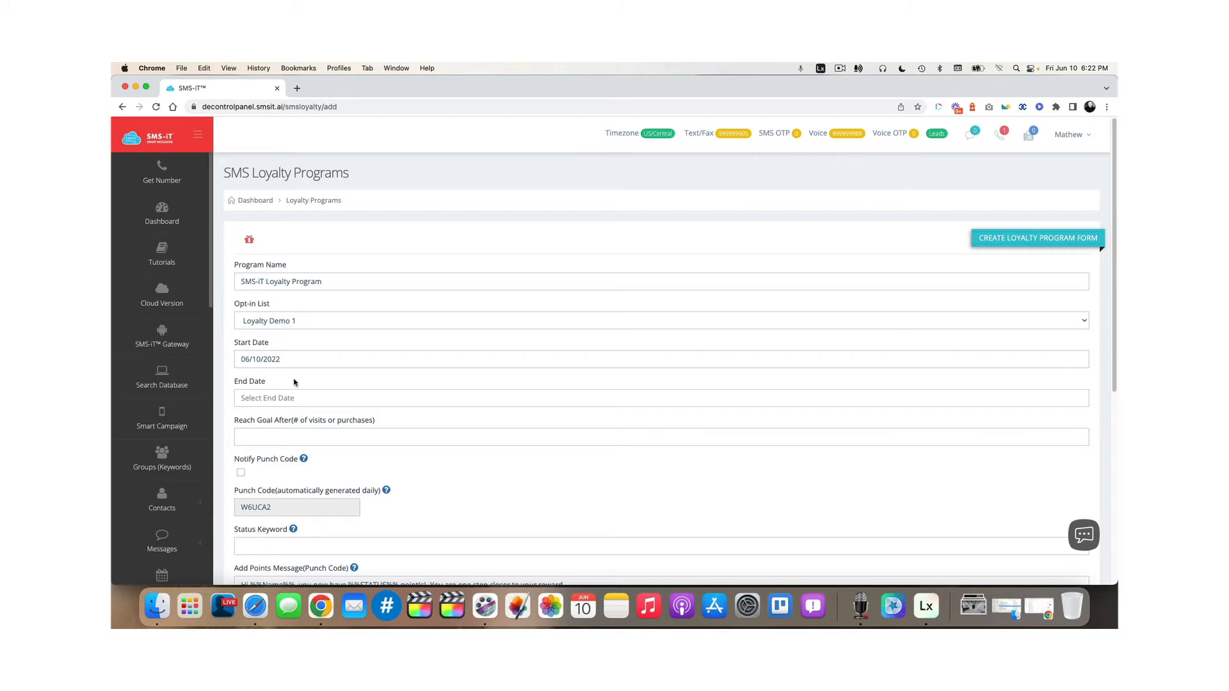
Set the loyalty program's end date to 07/31/2076
click(288, 397)
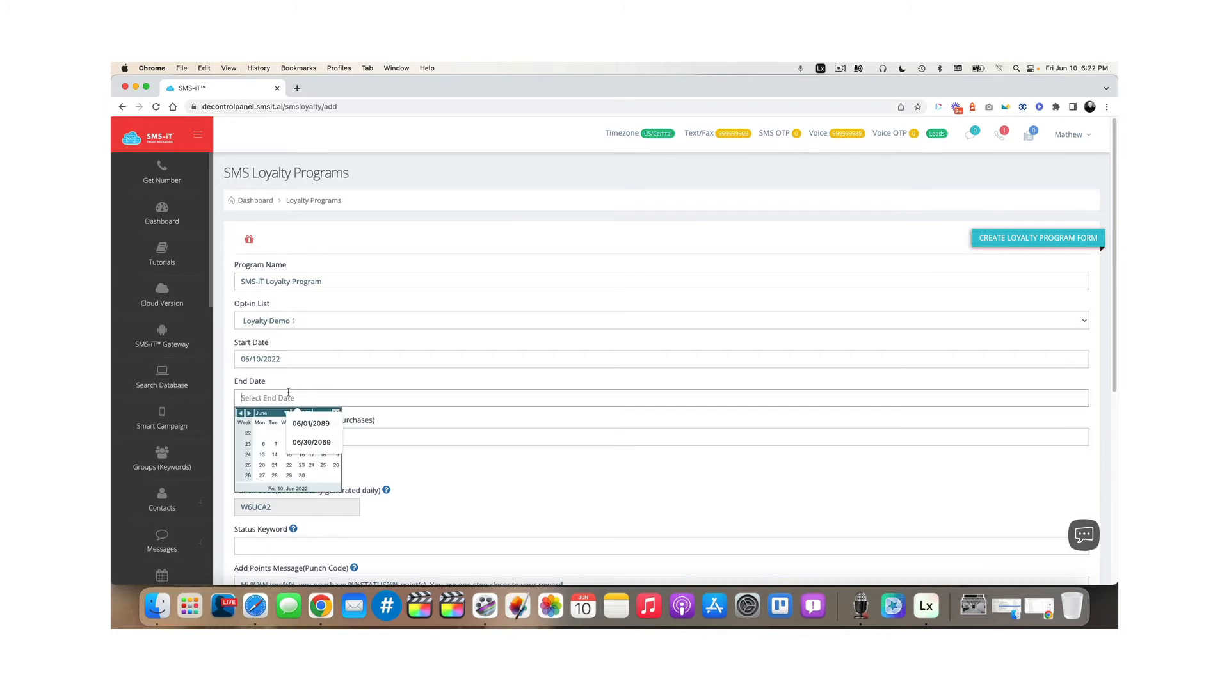
click(250, 413)
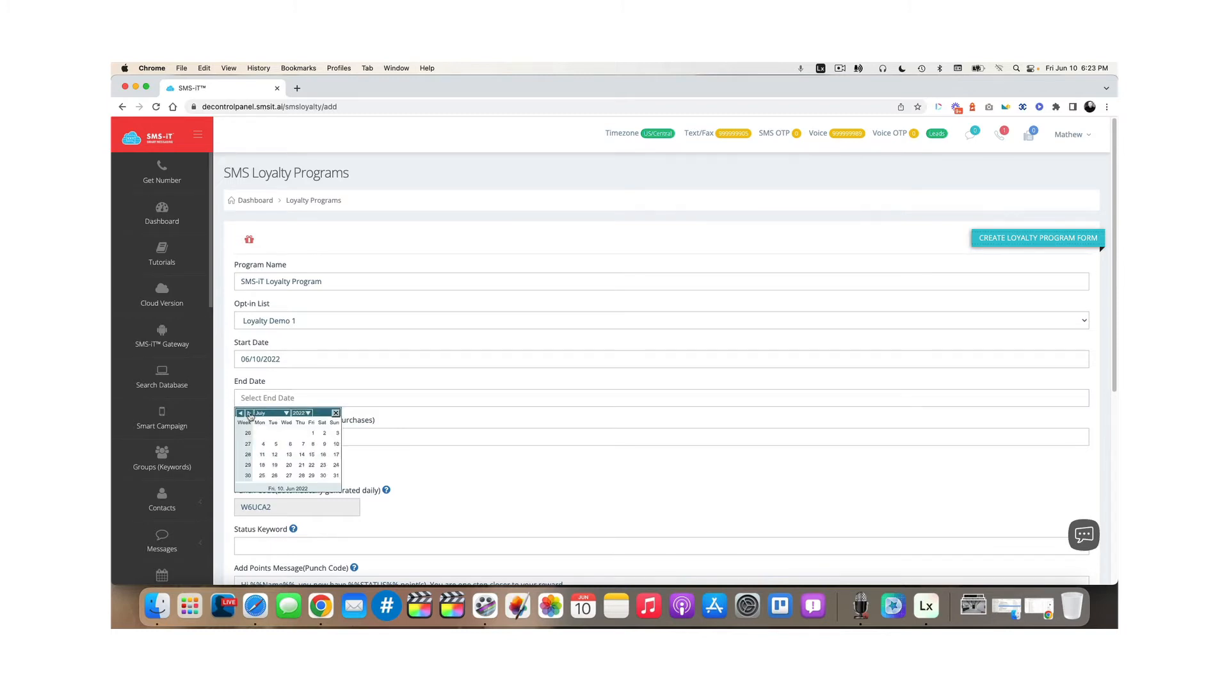
click(305, 414)
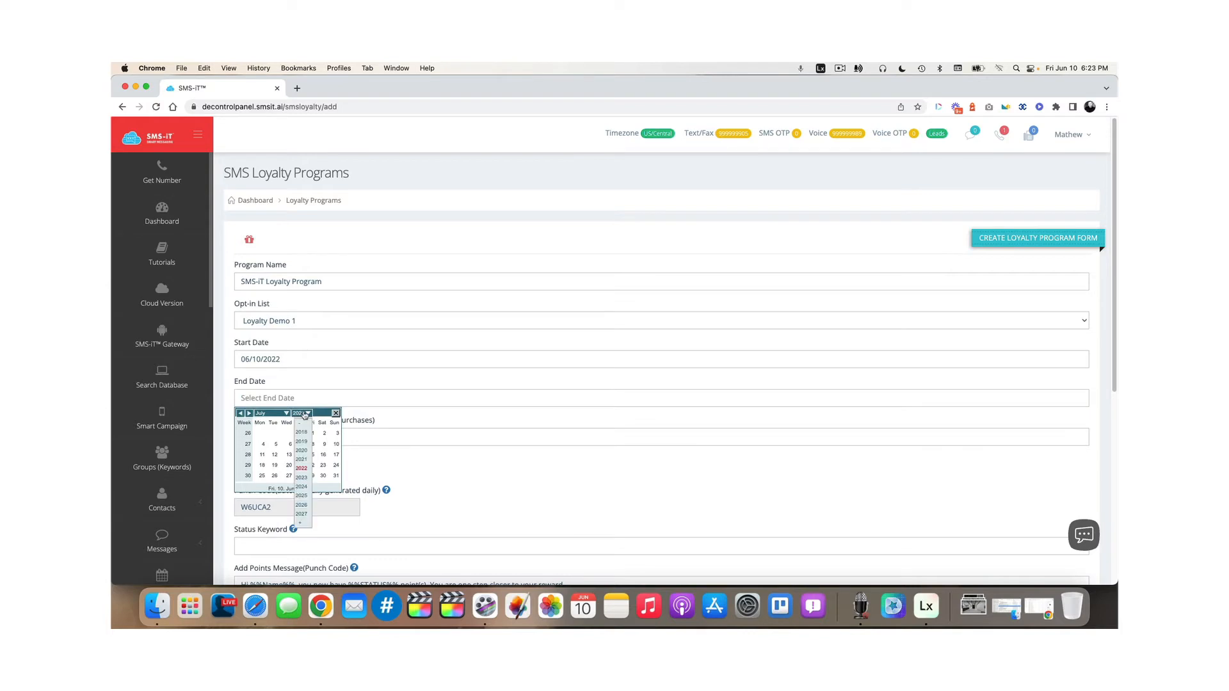
click(301, 524)
click(302, 515)
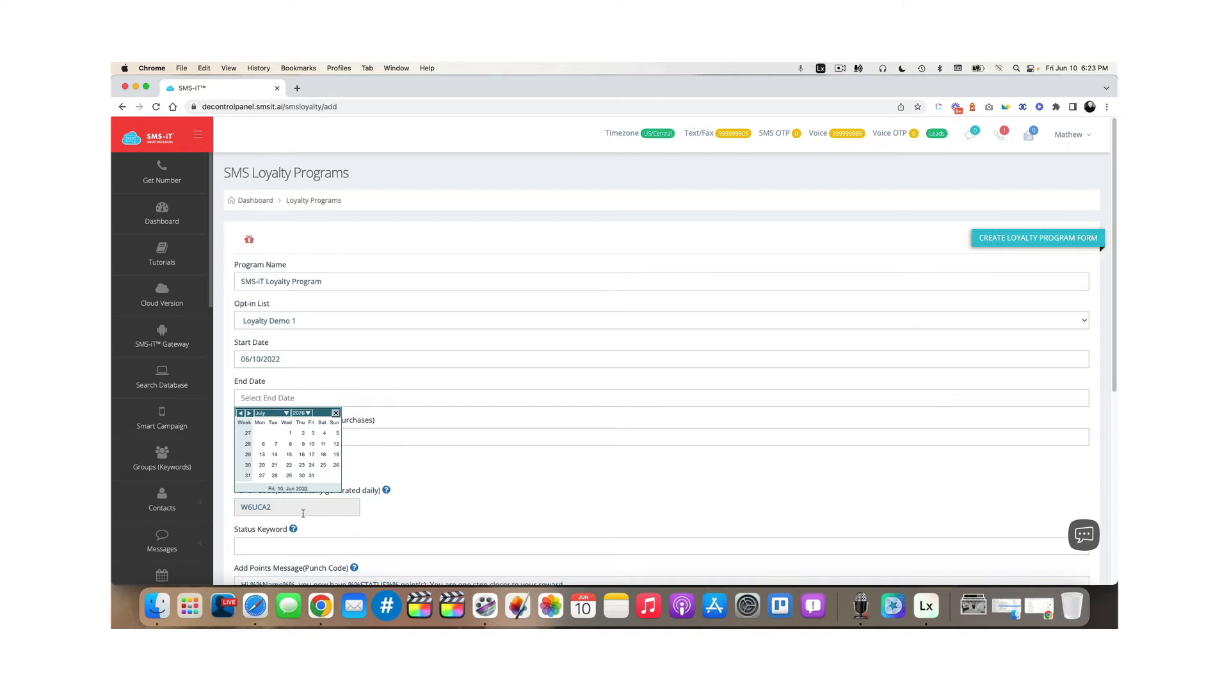
click(312, 476)
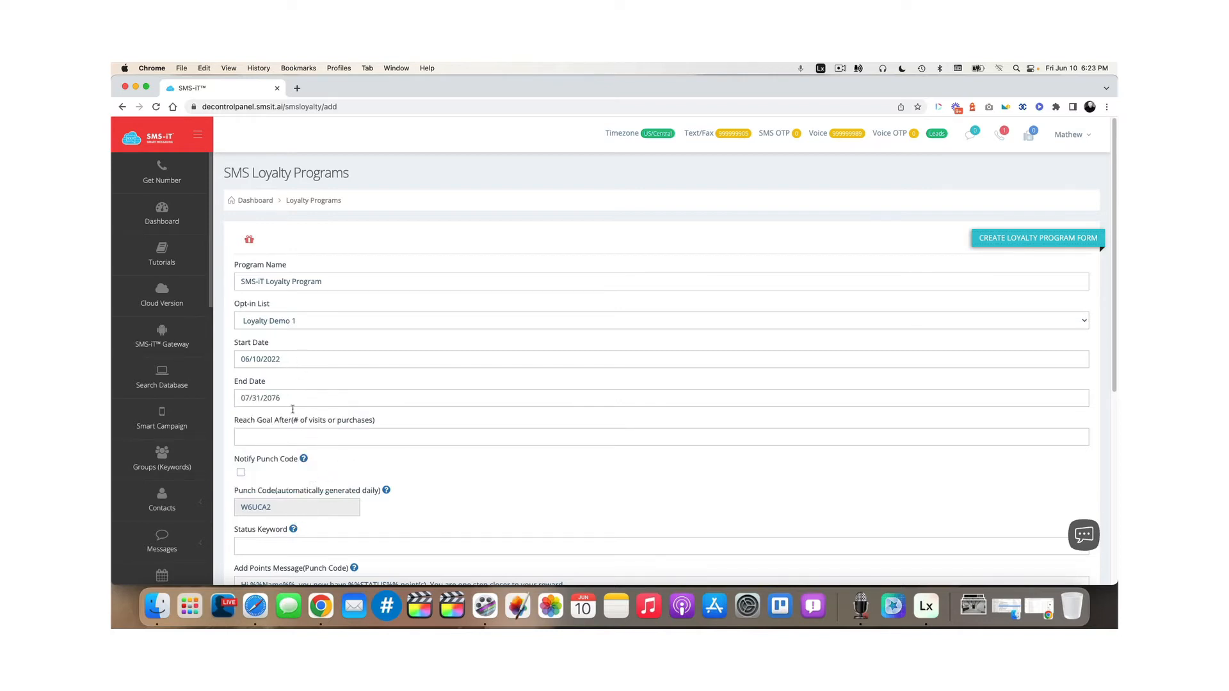
click(261, 437)
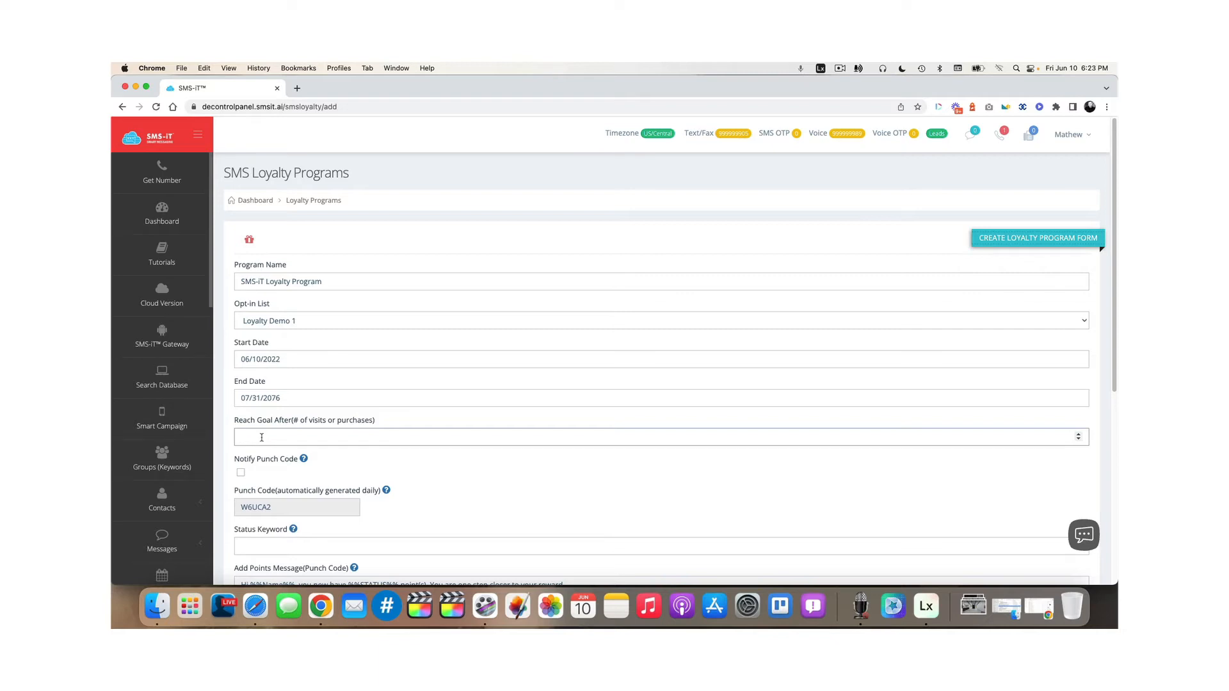
scroll(261, 438, down, 1)
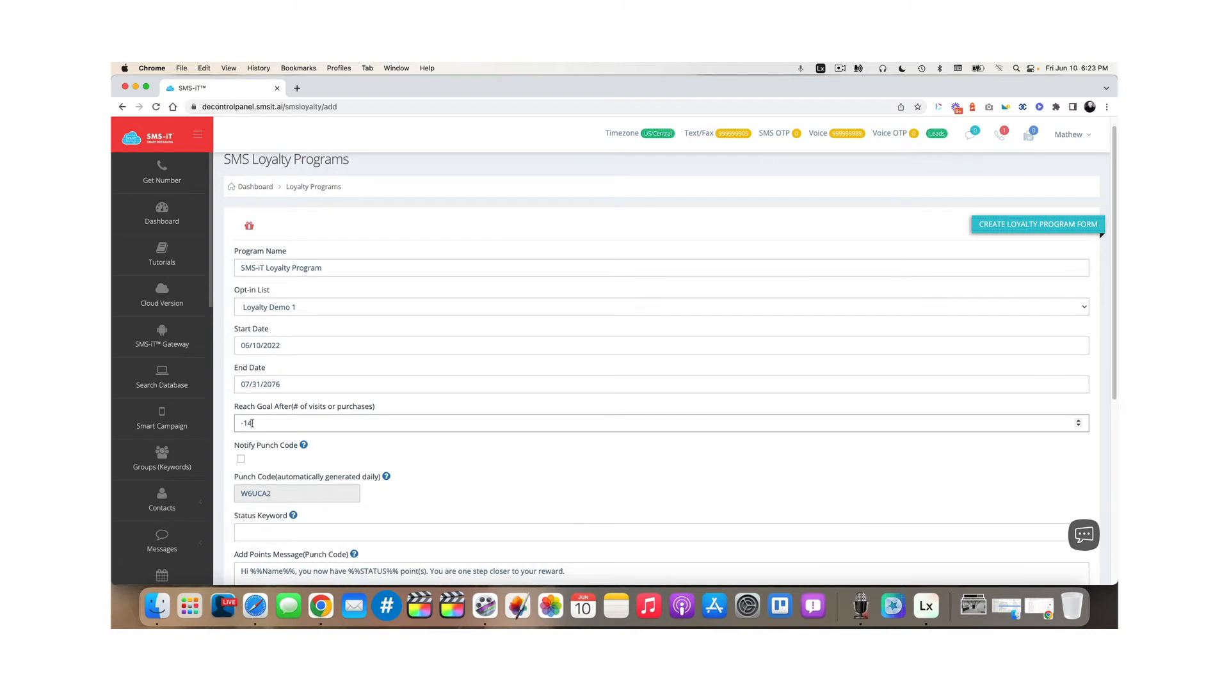
drag(254, 425, 230, 426)
key(BackSpace)
scroll(351, 407, down, 3)
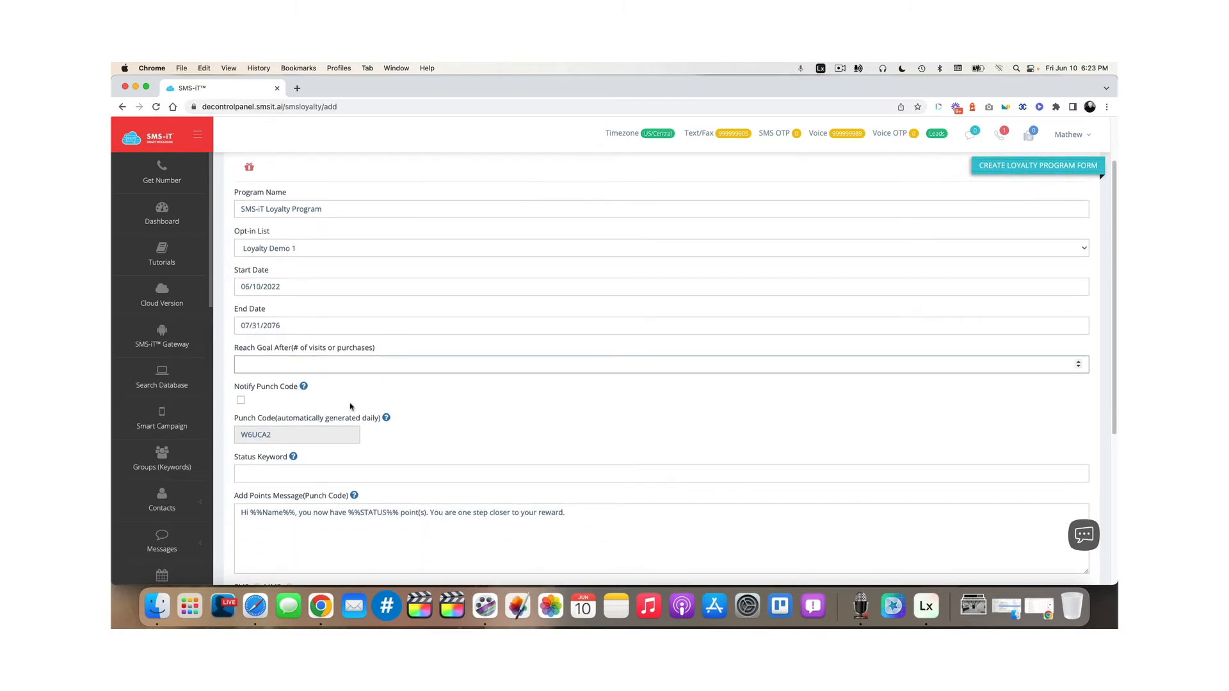
Set the loyalty program's goal to be reached after 5 visits or purchases
text(5)
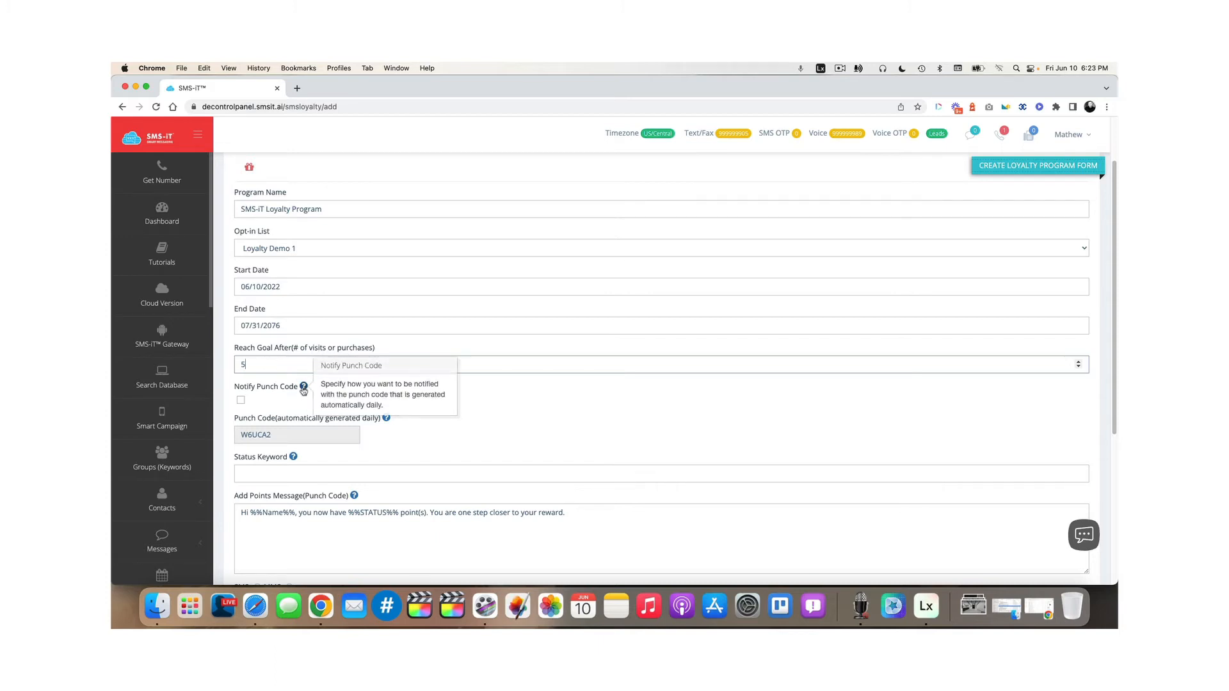
mouse_move(303, 388)
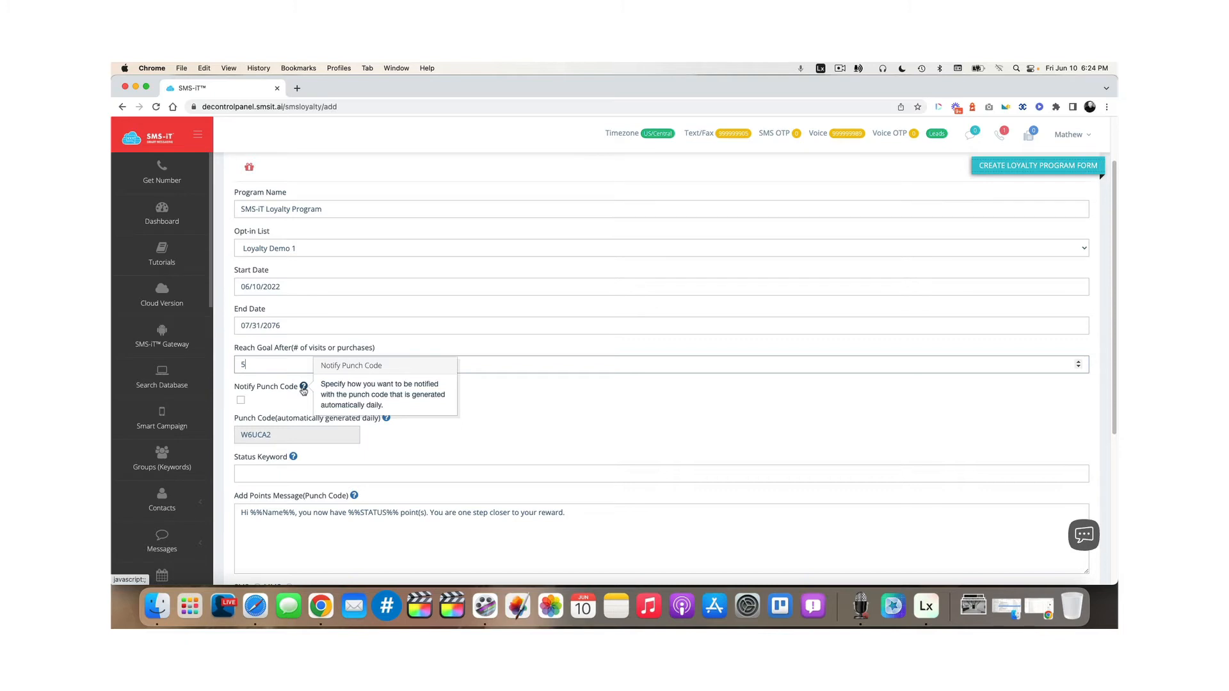
click(240, 400)
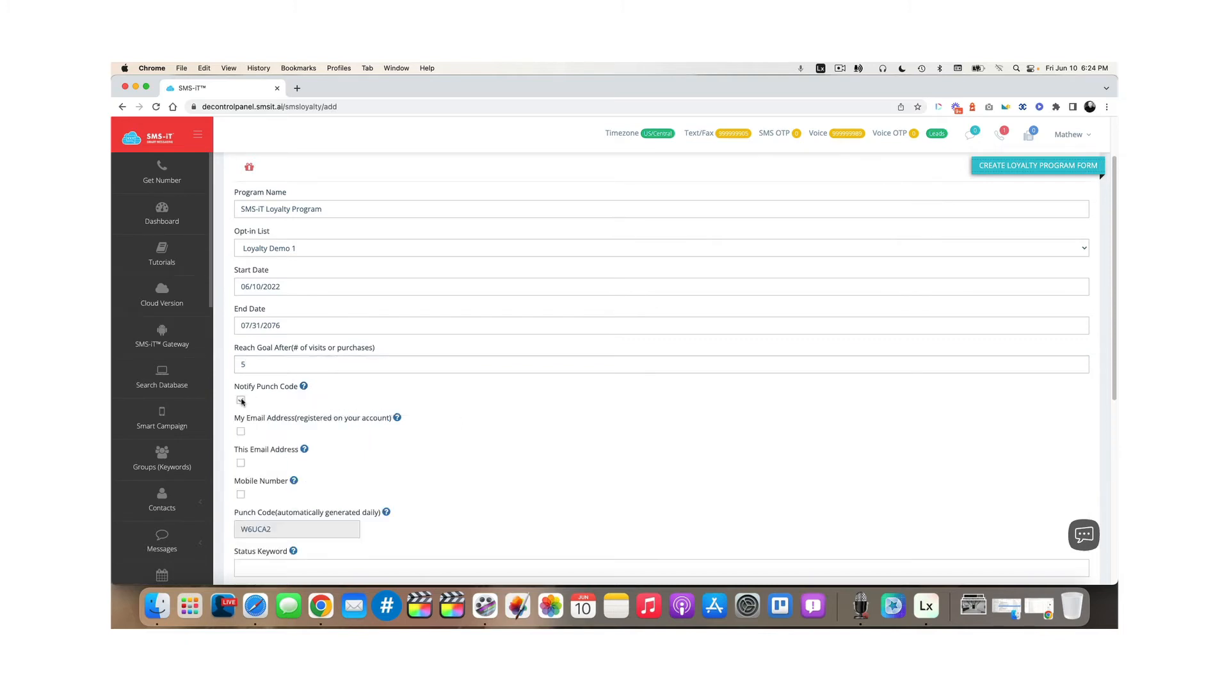
mouse_move(396, 418)
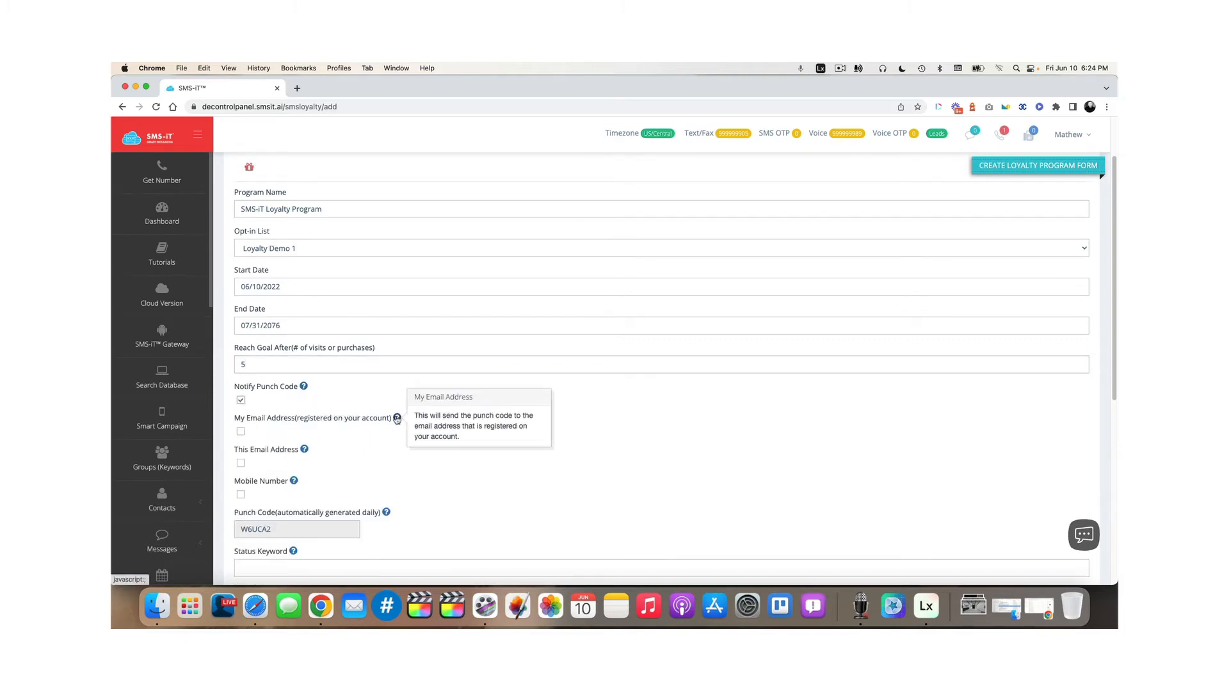
mouse_move(305, 450)
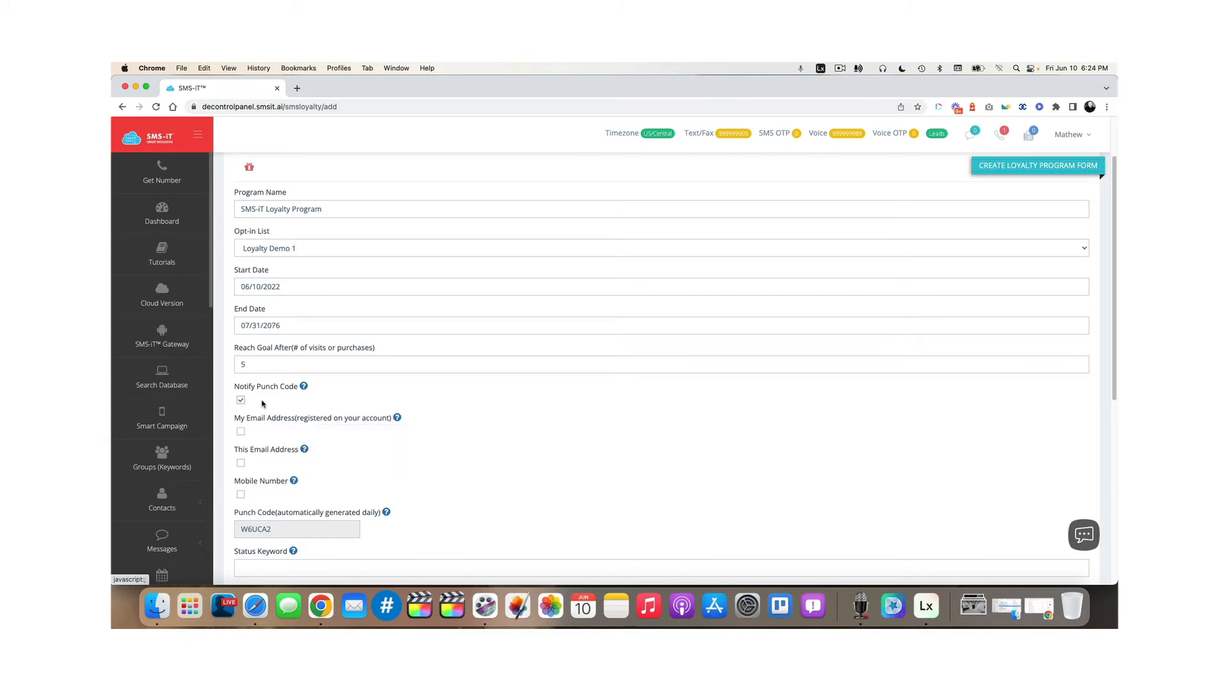
click(241, 400)
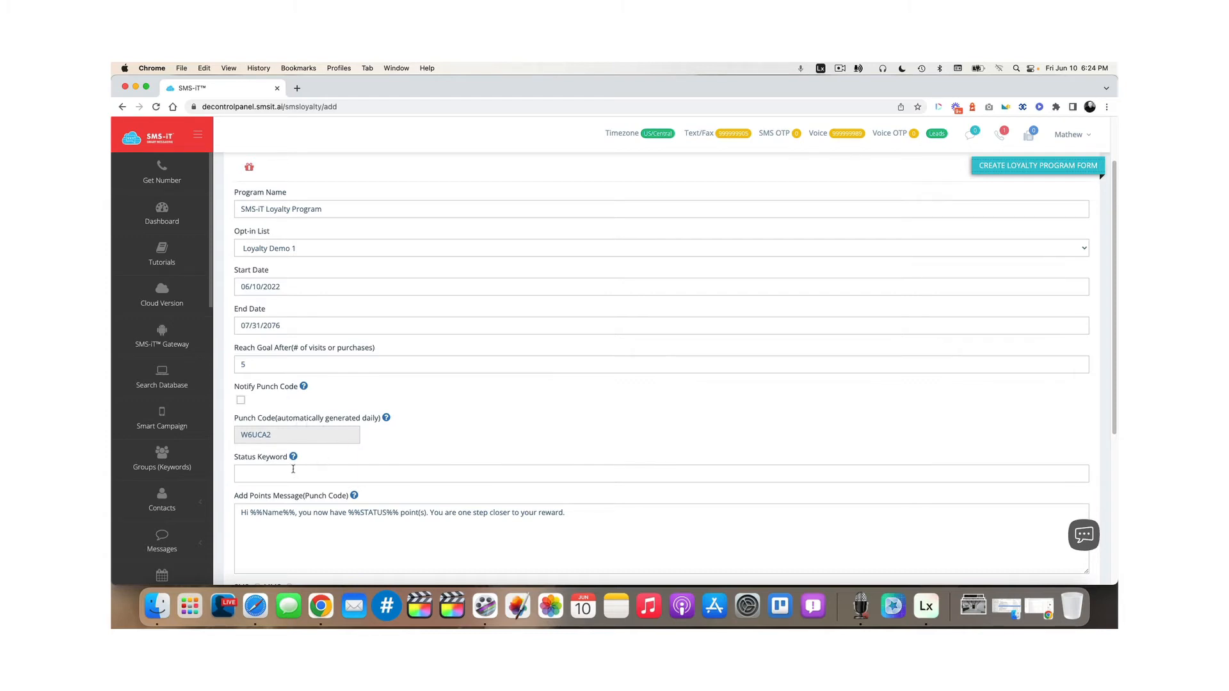
Set the loyalty program's status keyword to "points"
mouse_move(294, 459)
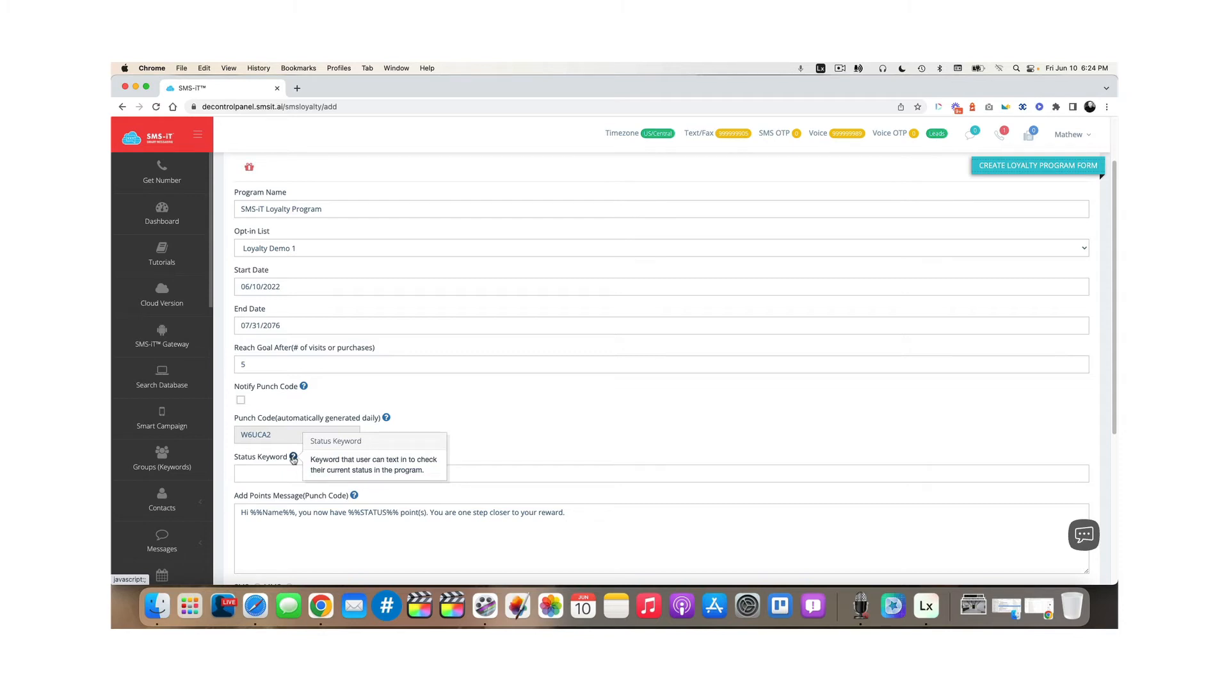
click(252, 473)
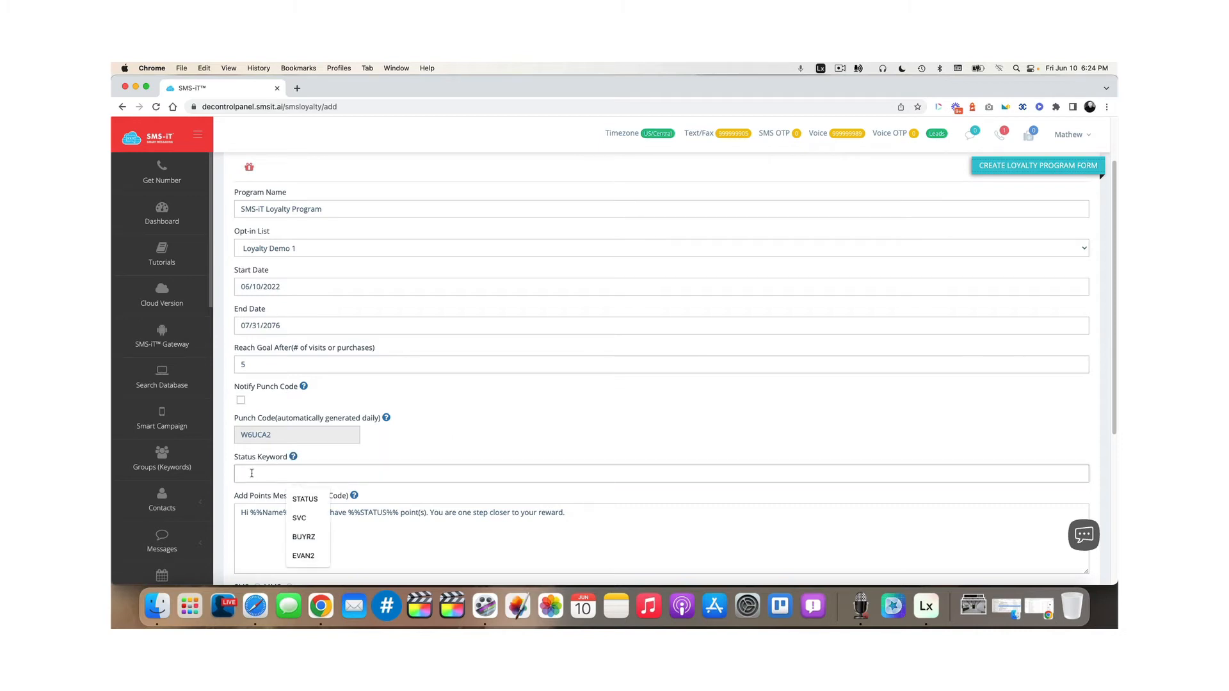
click(351, 459)
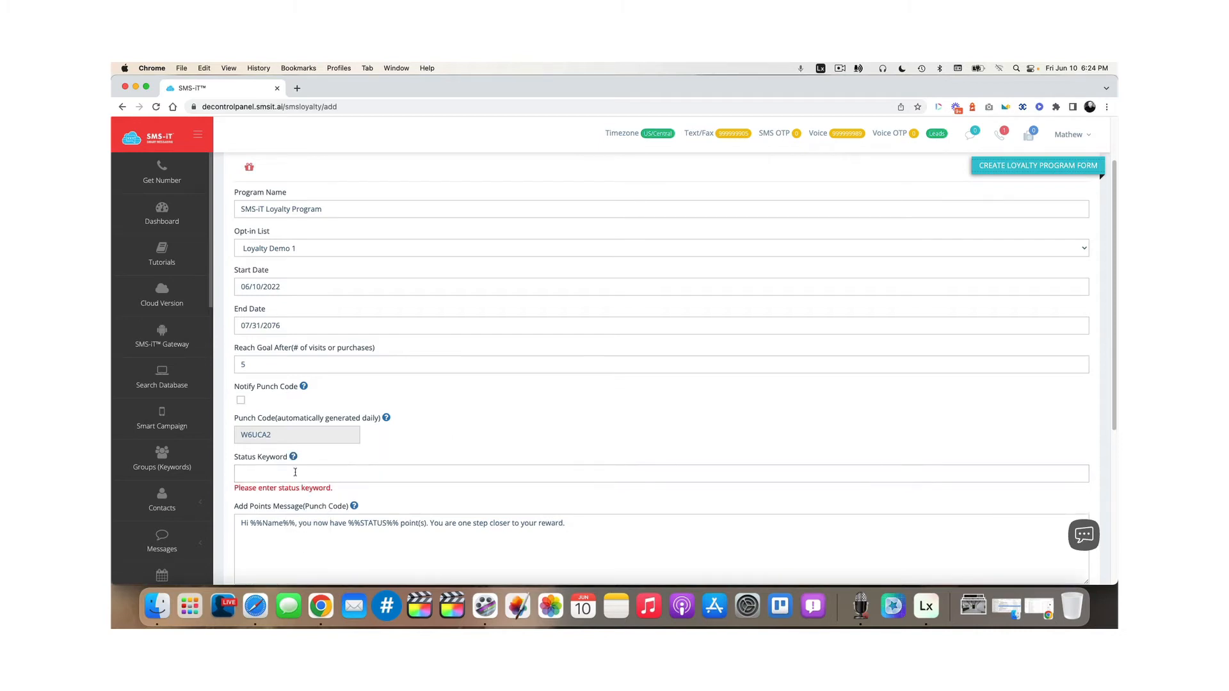
click(260, 474)
text(checkin)
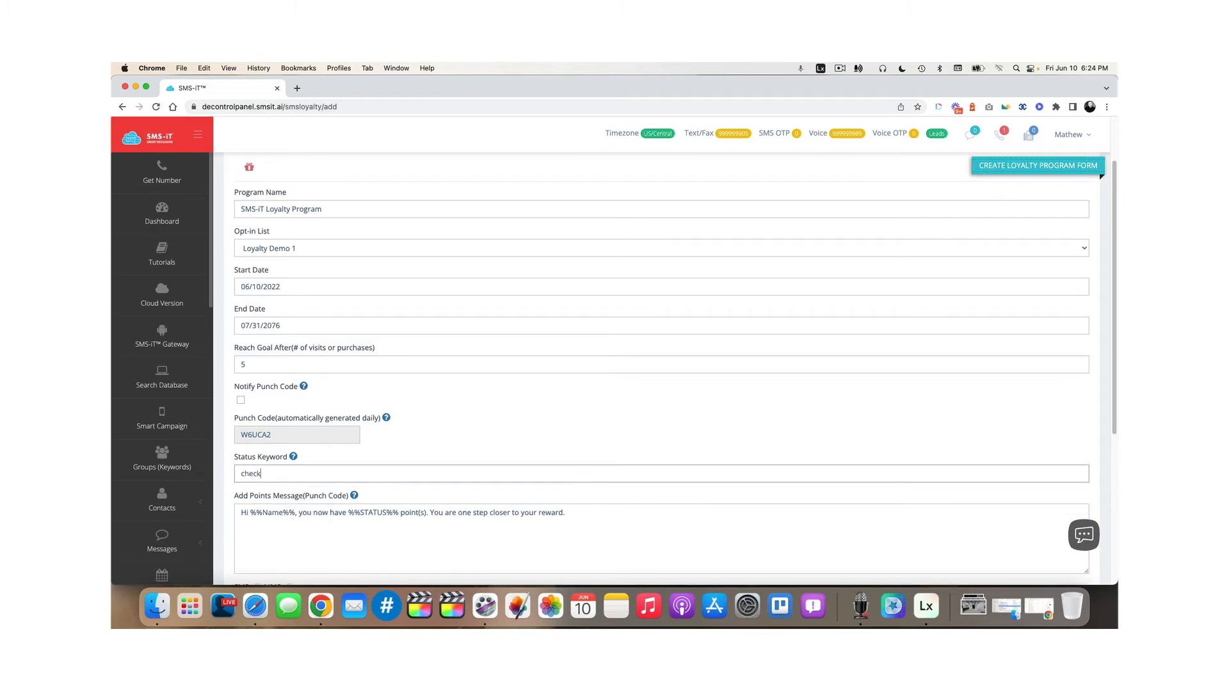
key(BackSpace)
key(BackSpace)
key(super+a)
text(point)
In the Add Points Message, replace "point" with "visit" and "reward" with "special gift"
scroll(477, 490, down, 2)
scroll(477, 489, down, 1)
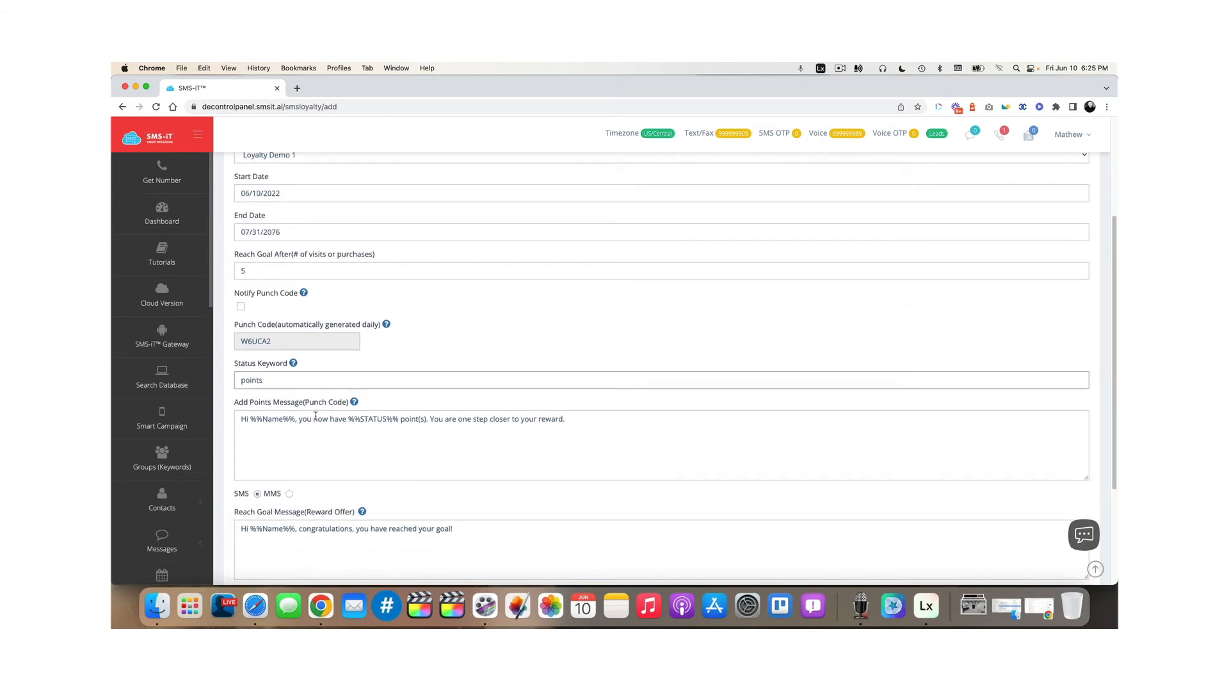
mouse_move(353, 404)
double_click(409, 419)
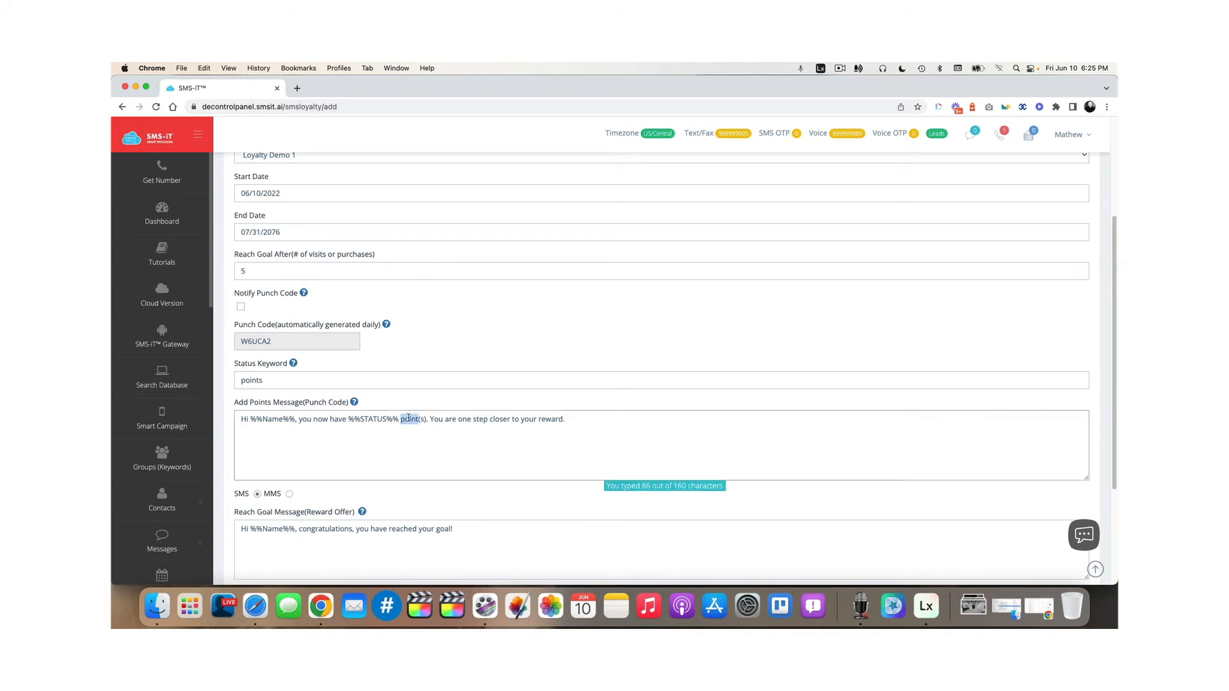
text(visit)
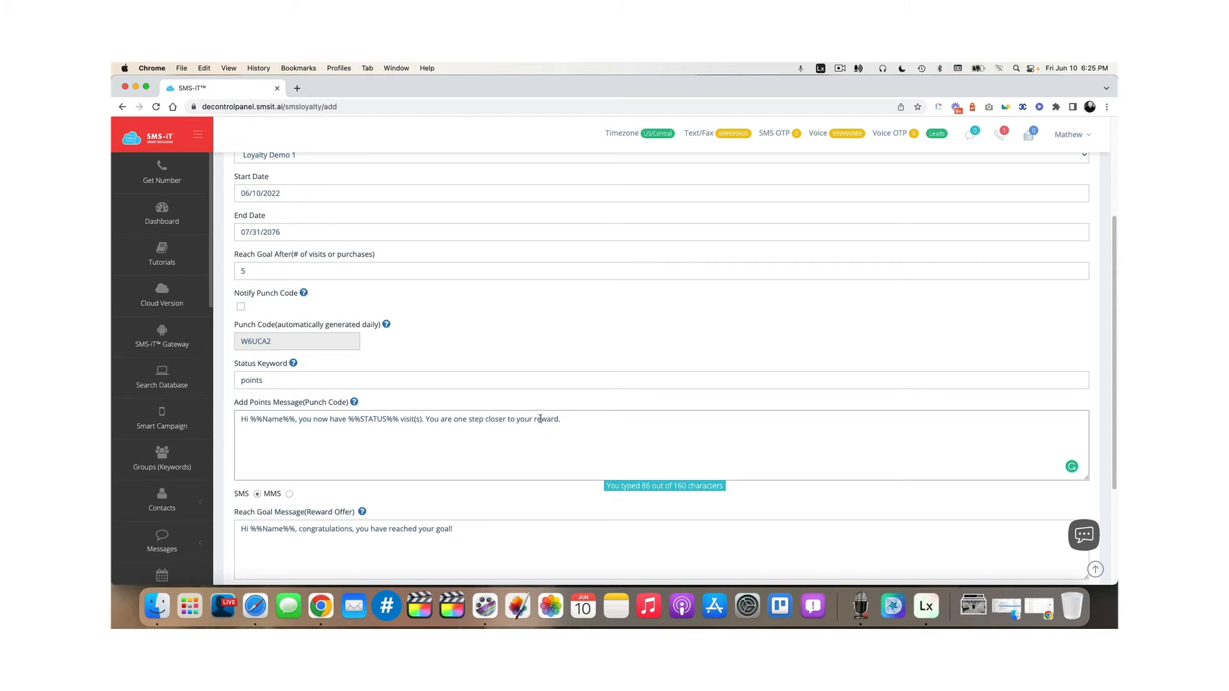
double_click(540, 419)
text(special gift)
Append "Show this on your next visit for a free appetizer." to the Reach Goal Message
scroll(457, 490, down, 3)
scroll(457, 490, down, 1)
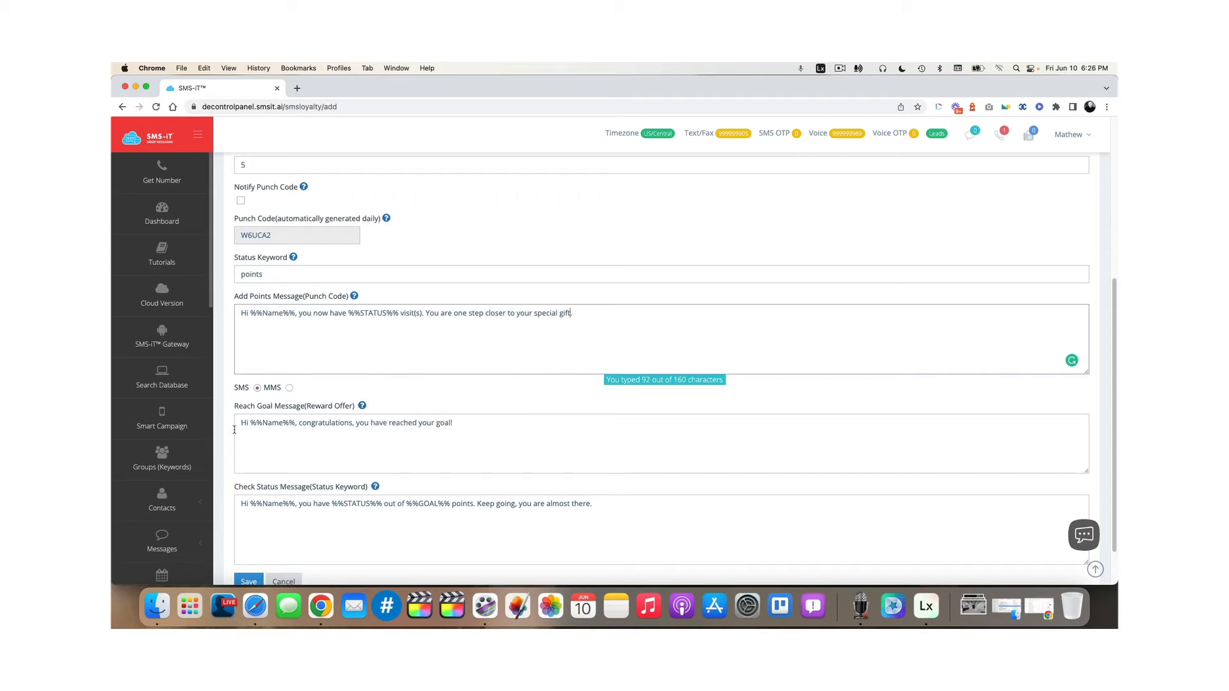
click(444, 424)
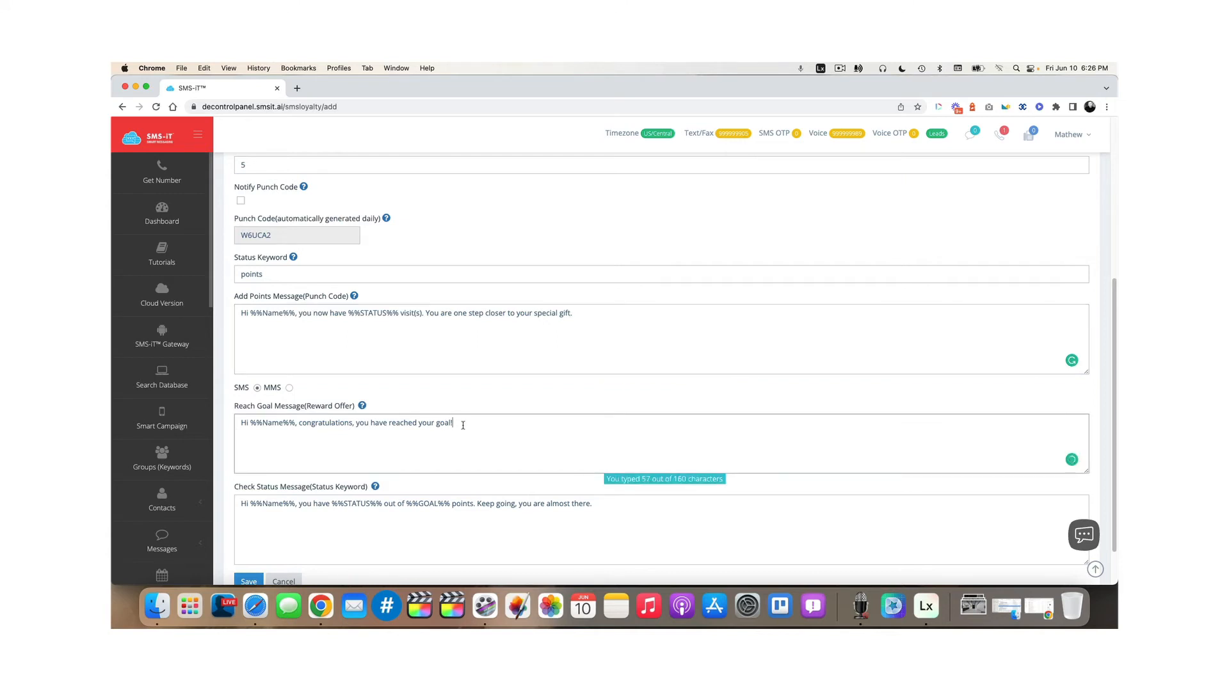
text(Here's your special gif)
key(BackSpace)
key(BackSpace)
key(BackSpace)
key(BackSpace)
key(BackSpace)
key(BackSpace)
key(BackSpace)
key(BackSpace)
key(BackSpace)
key(BackSpace)
key(BackSpace)
key(BackSpace)
key(BackSpace)
key(BackSpace)
key(BackSpace)
key(BackSpace)
key(BackSpace)
key(BackSpace)
key(BackSpace)
key(BackSpace)
text(Show this on your next visit for)
key(BackSpace)
text(a free appetizer.)
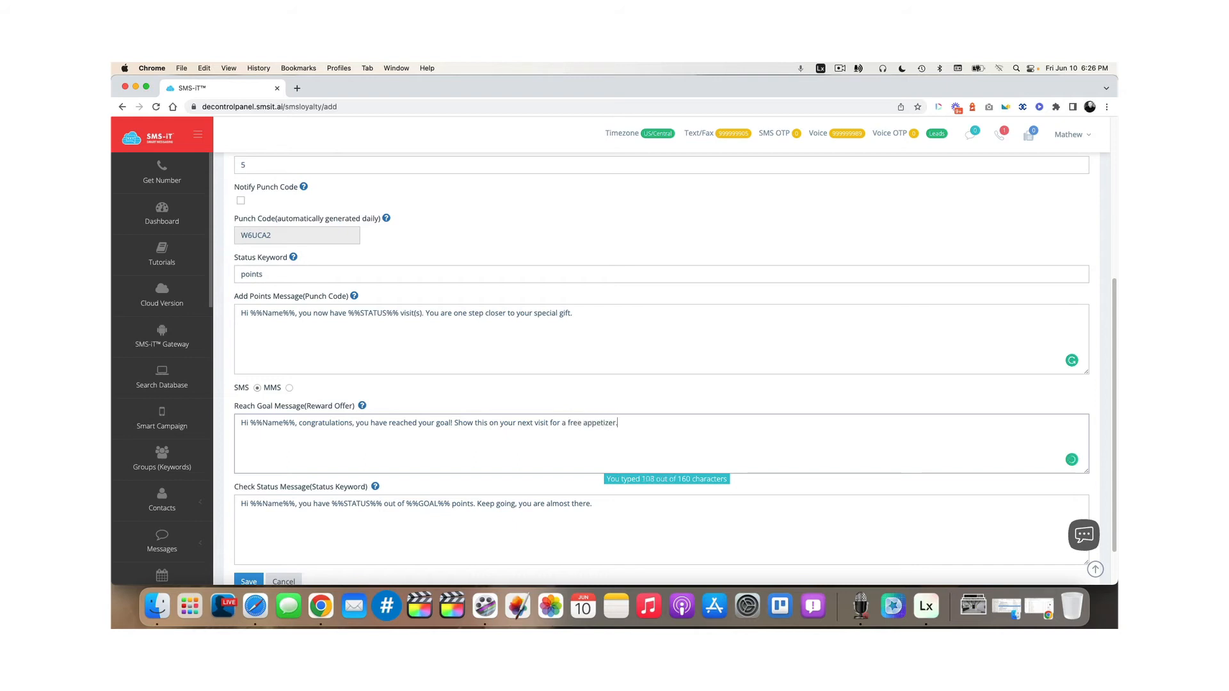
Review the completed loyalty program form and save the program
scroll(598, 382, down, 2)
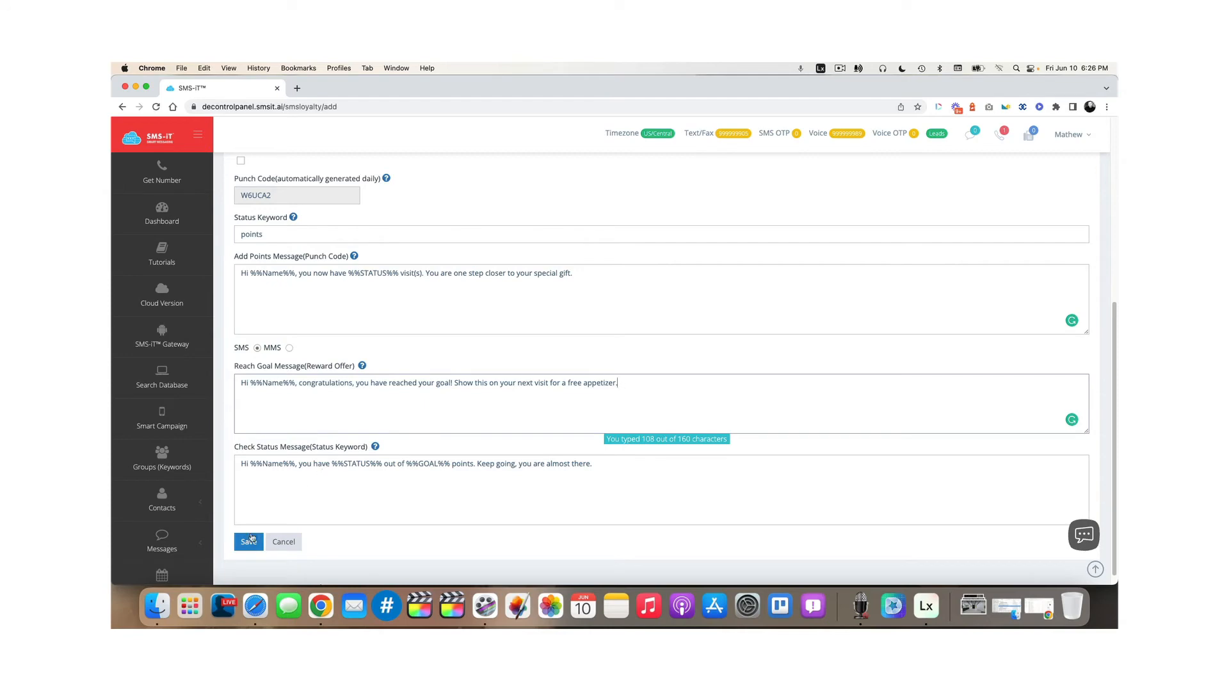
scroll(327, 334, up, 3)
scroll(327, 335, up, 5)
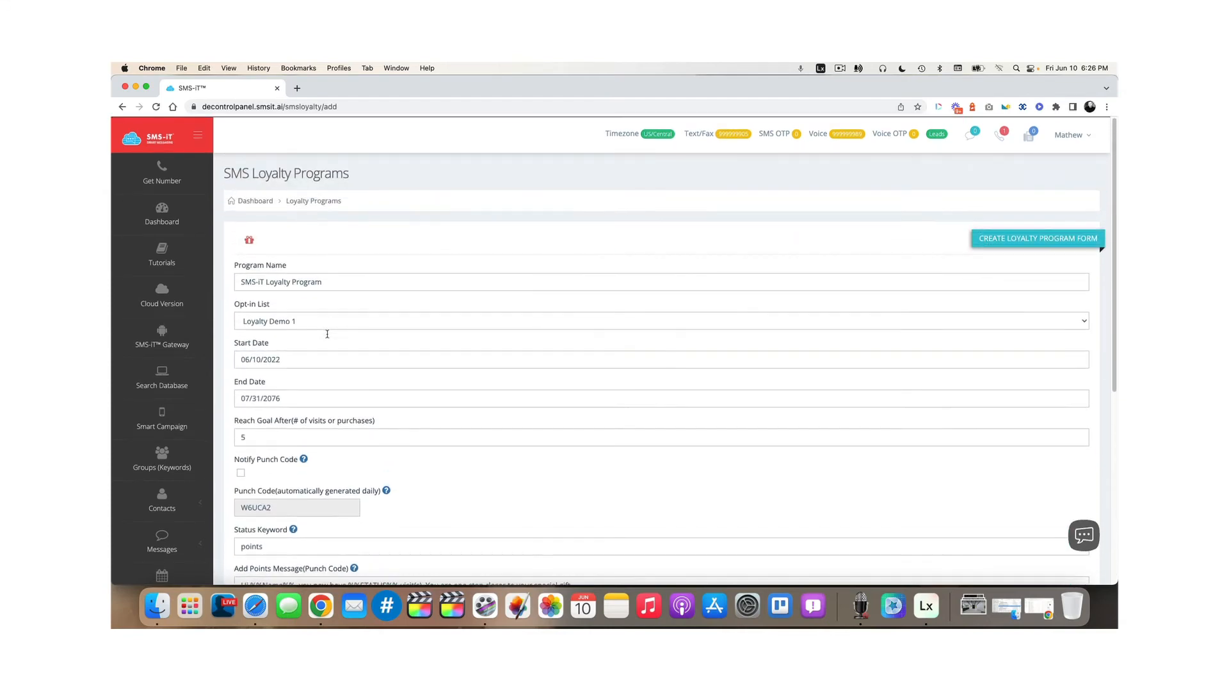
scroll(262, 510, down, 15)
click(249, 530)
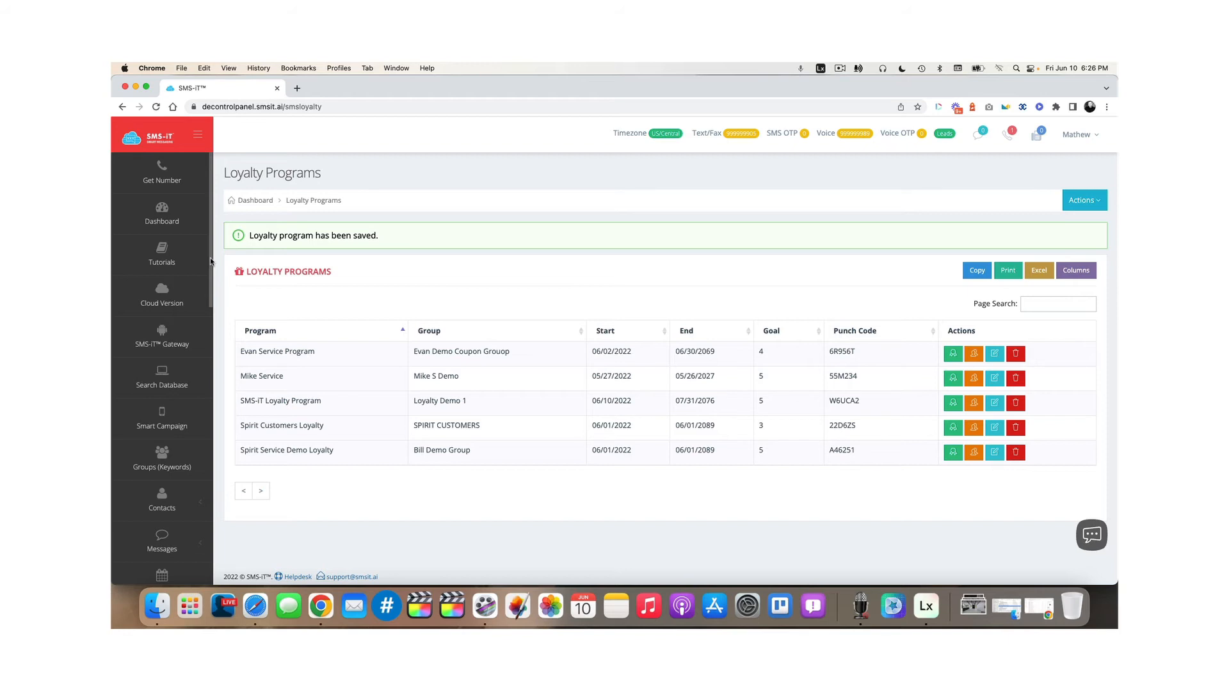
Open a blank form for creating a new kiosk in Kiosk Builder
drag(210, 258, 233, 451)
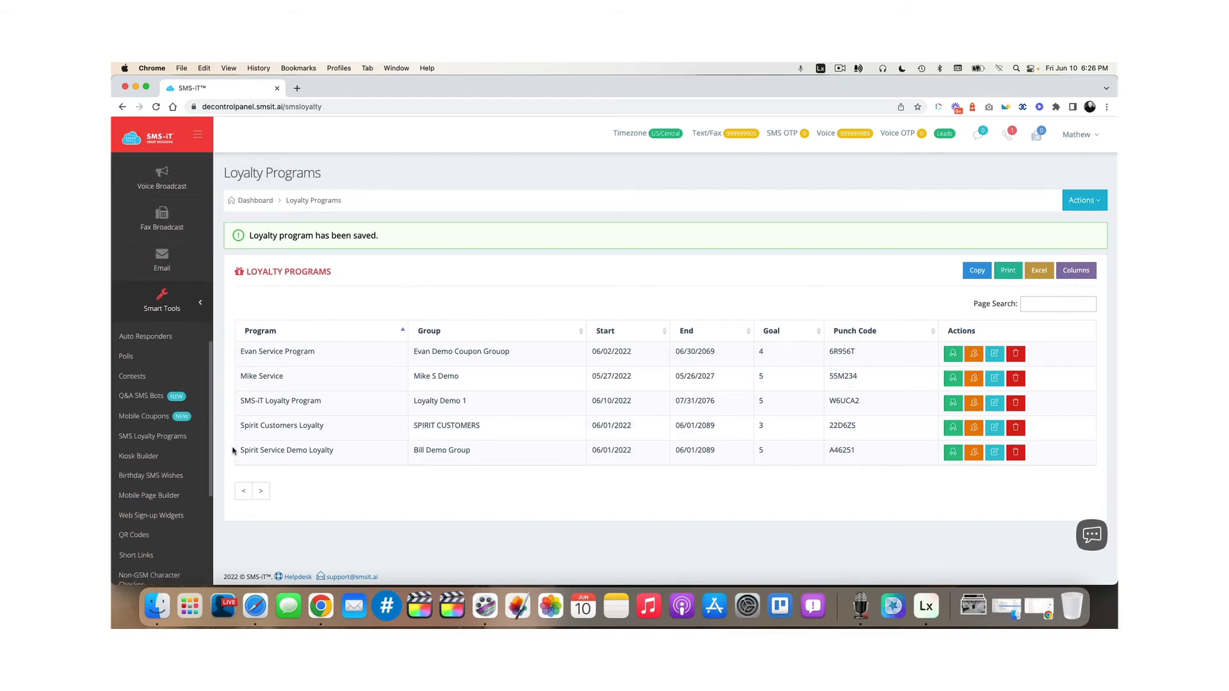
click(140, 456)
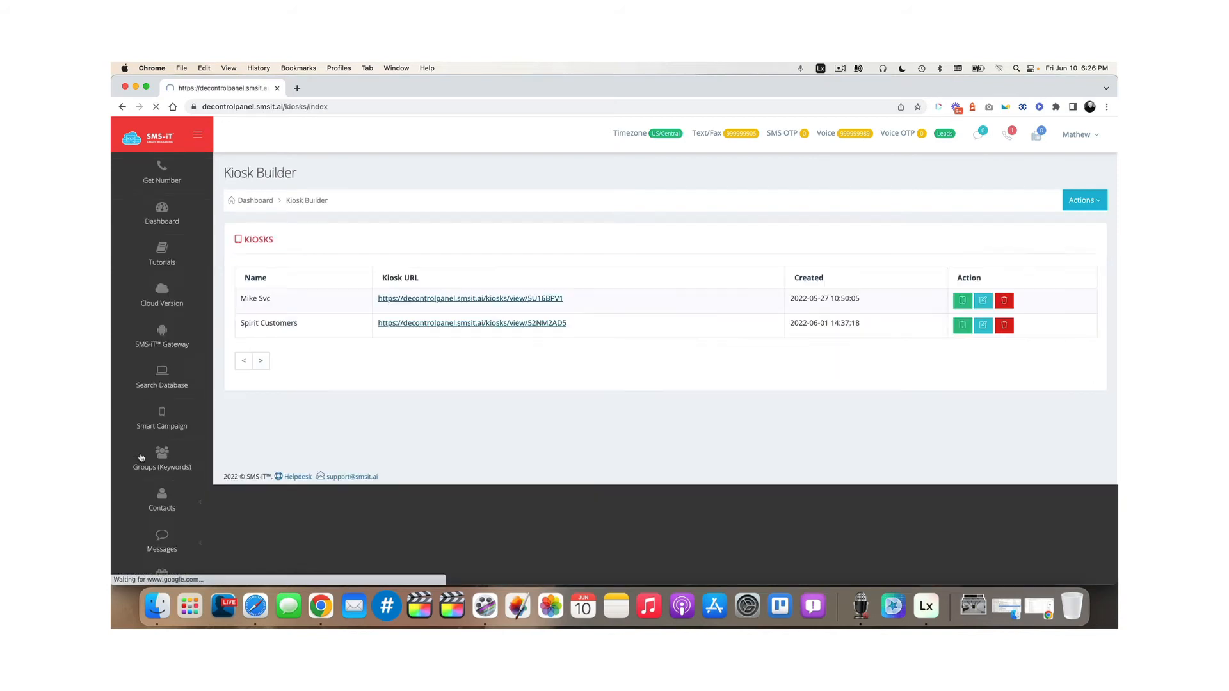
click(1092, 200)
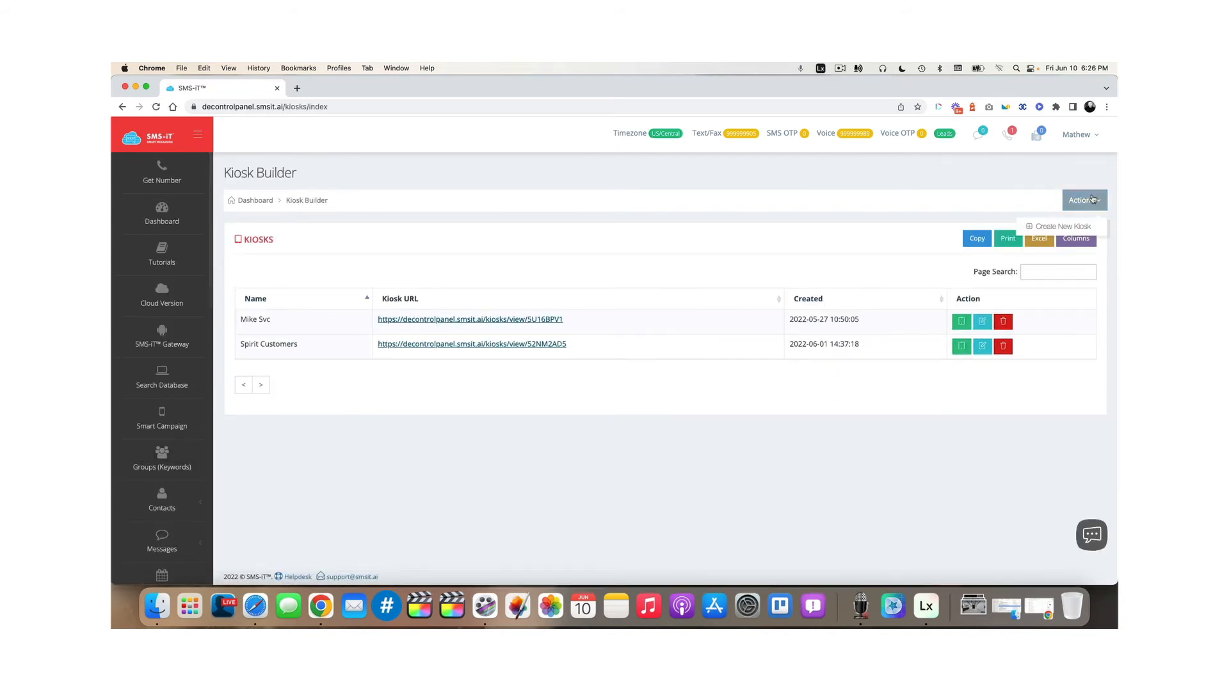
click(1089, 225)
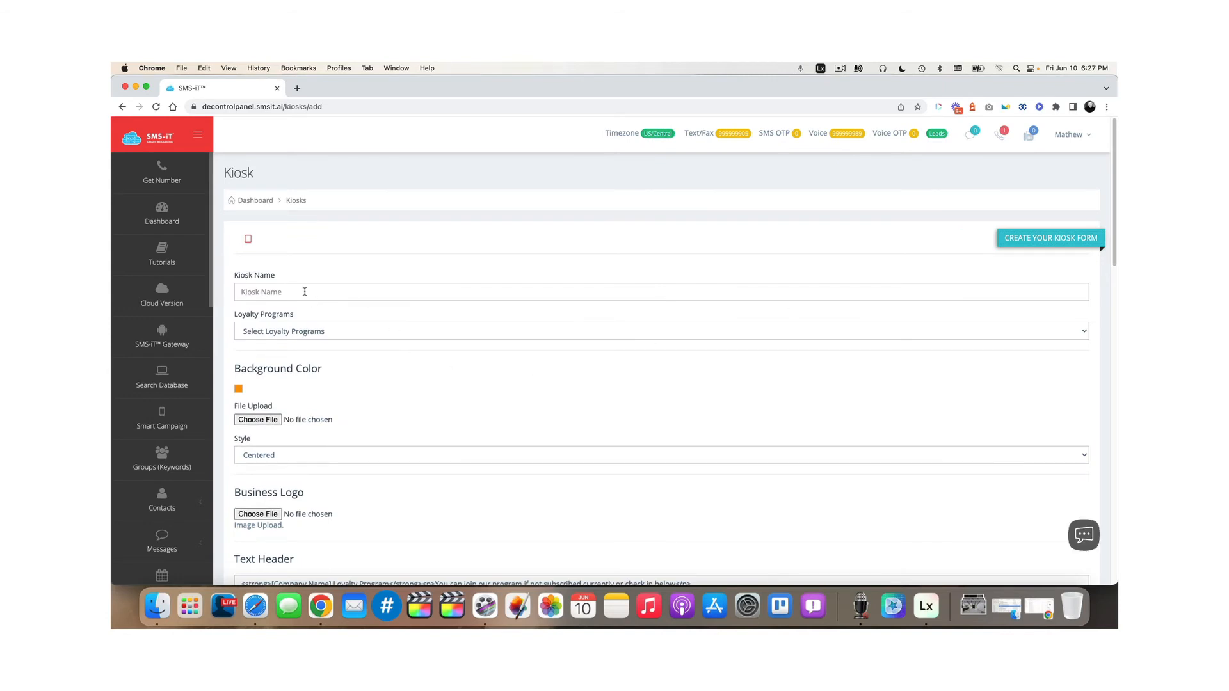
Name the kiosk "Loyalty Program 1" and link it to SMS-iT Loyalty Program
click(306, 292)
text(Loyalty Program 1)
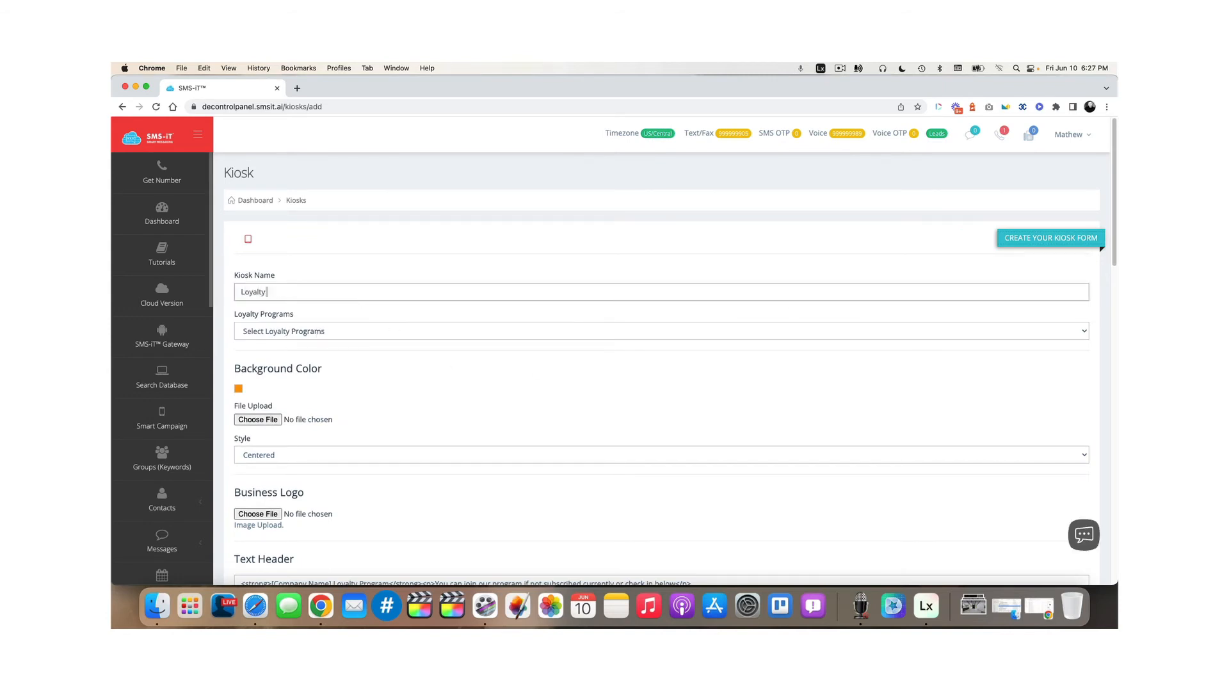
click(300, 333)
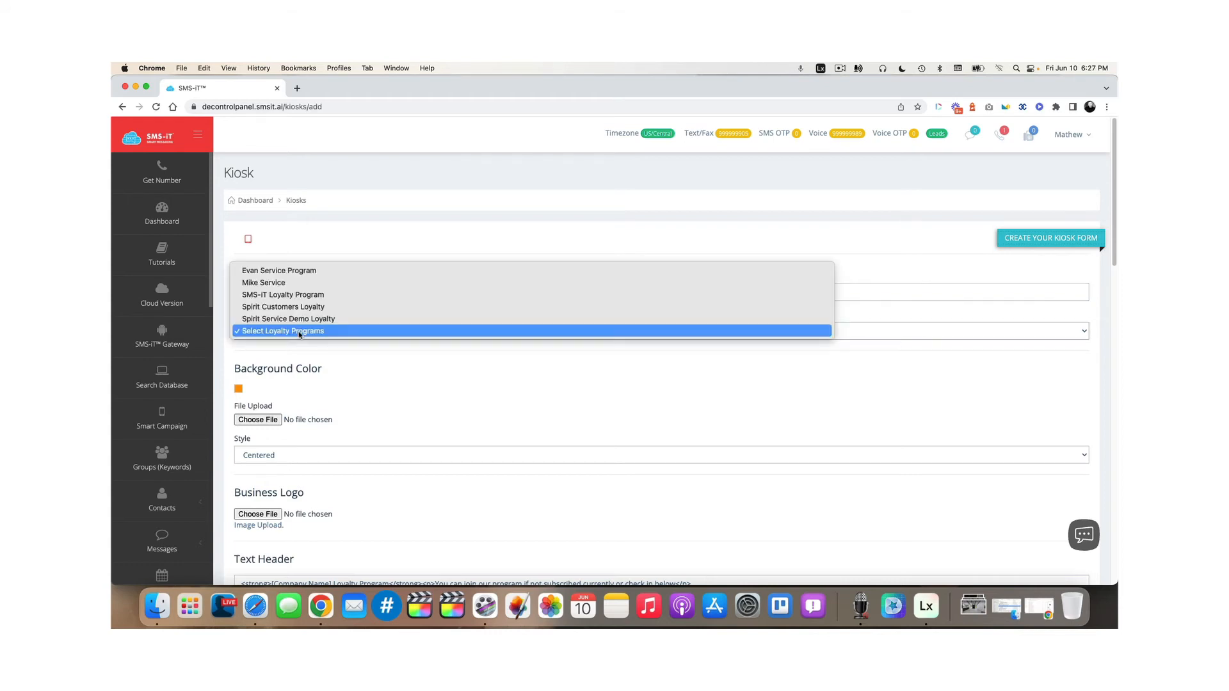
click(297, 299)
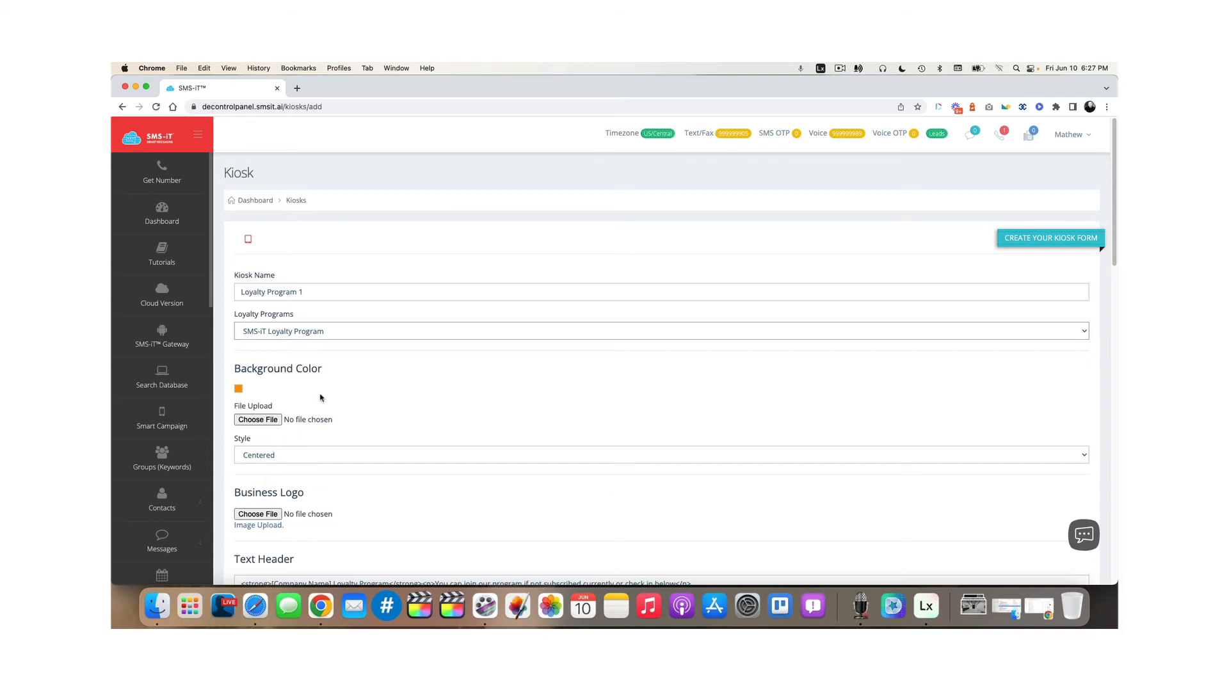
Change the kiosk's background color to white
click(239, 390)
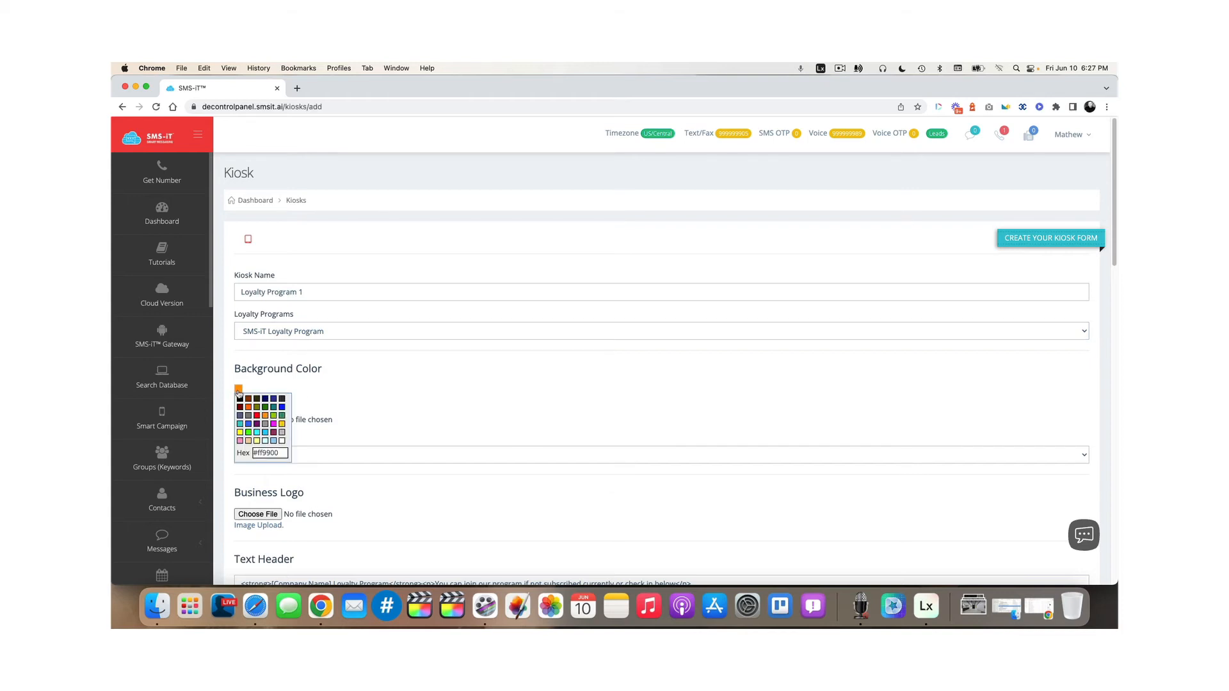
click(282, 440)
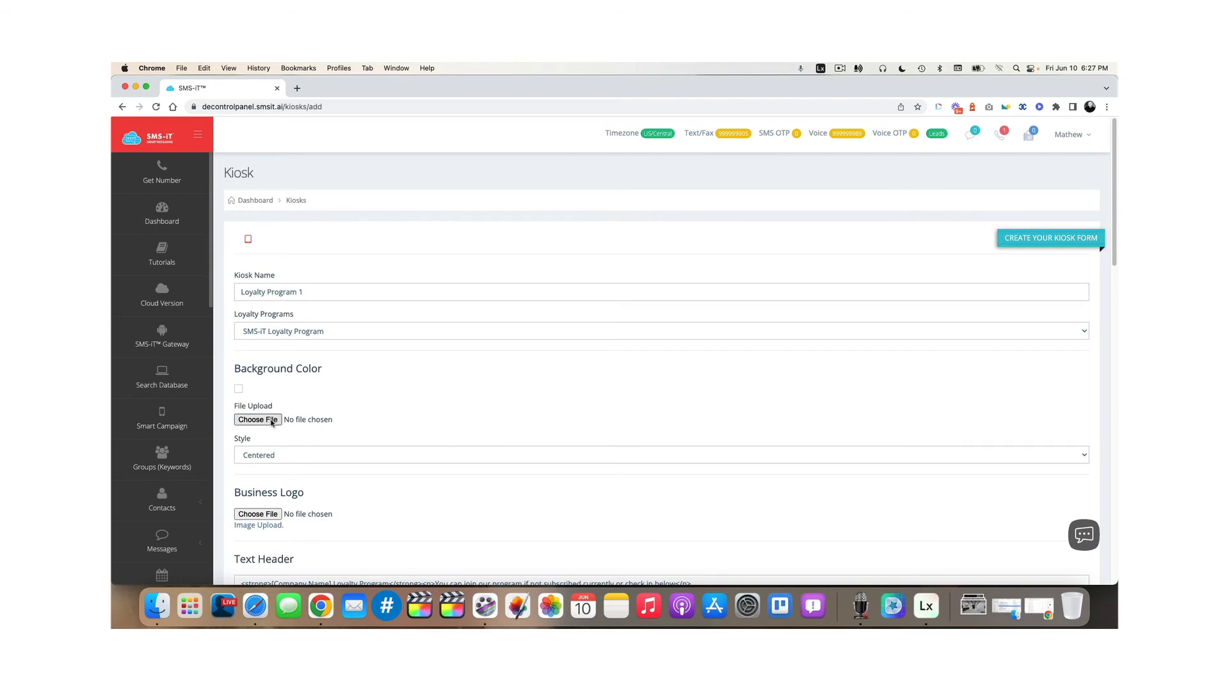
Choose Rockstar-Logo-Emblem-no-outline-512x512.png from the Pictures folder as the kiosk's business logo
scroll(440, 460, down, 1)
scroll(439, 460, down, 3)
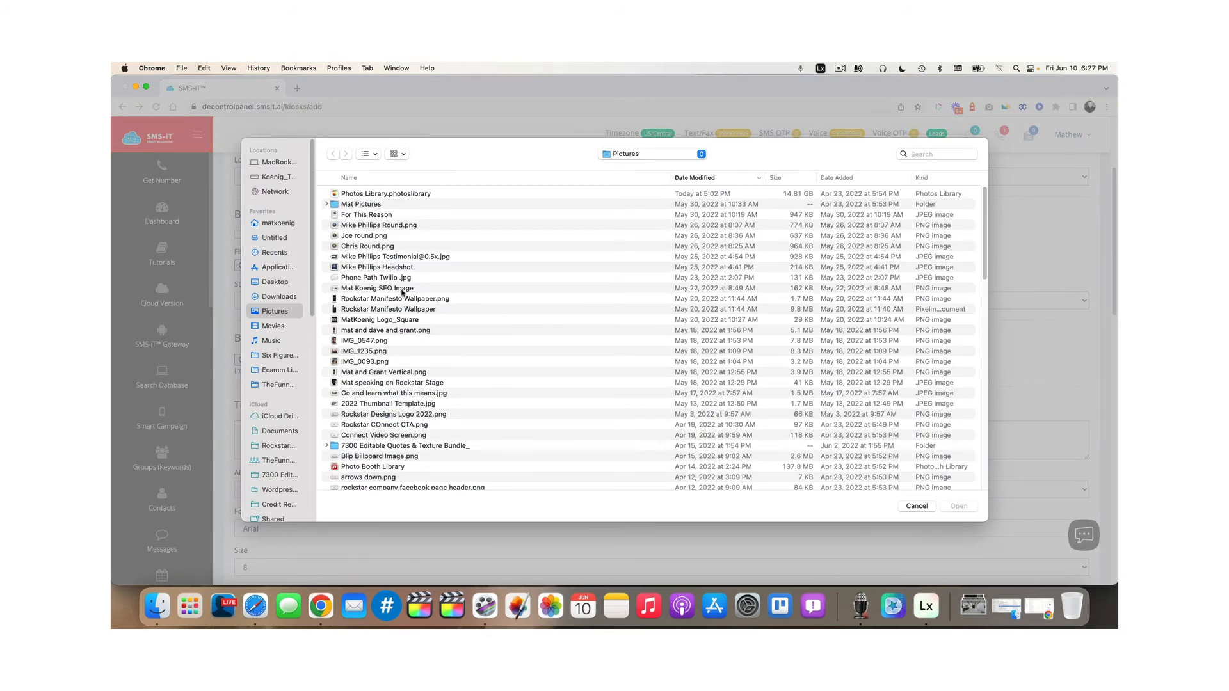
click(482, 182)
click(418, 309)
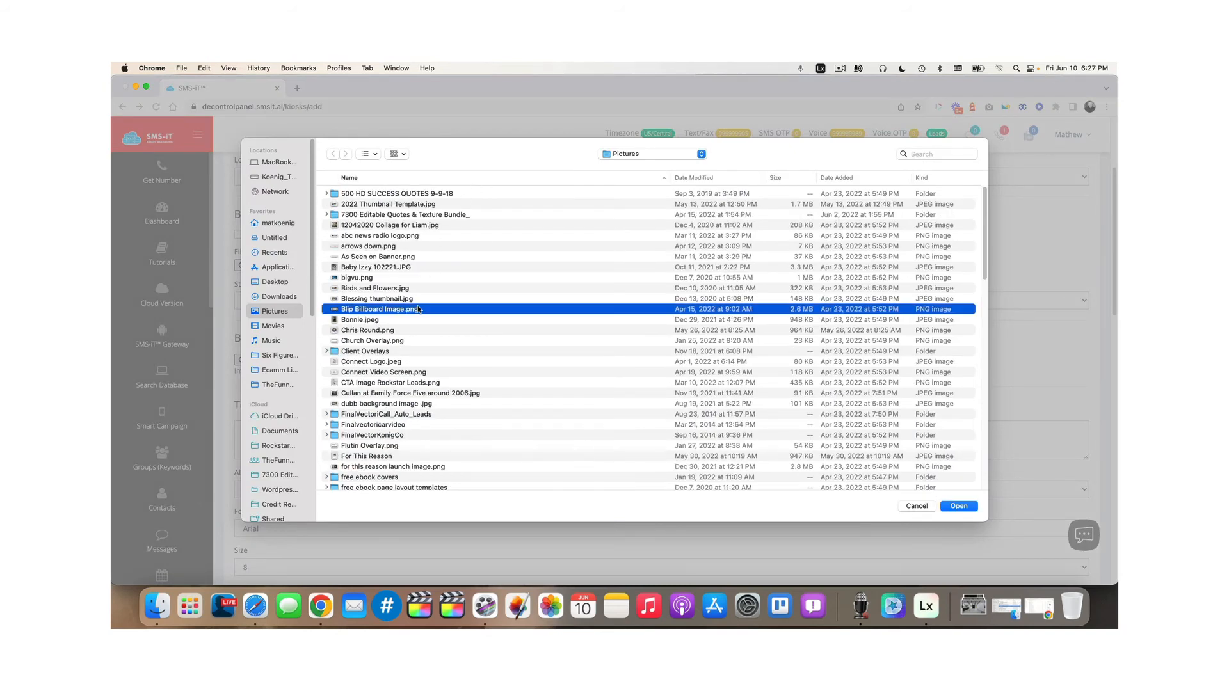
key(r)
scroll(418, 309, down, 8)
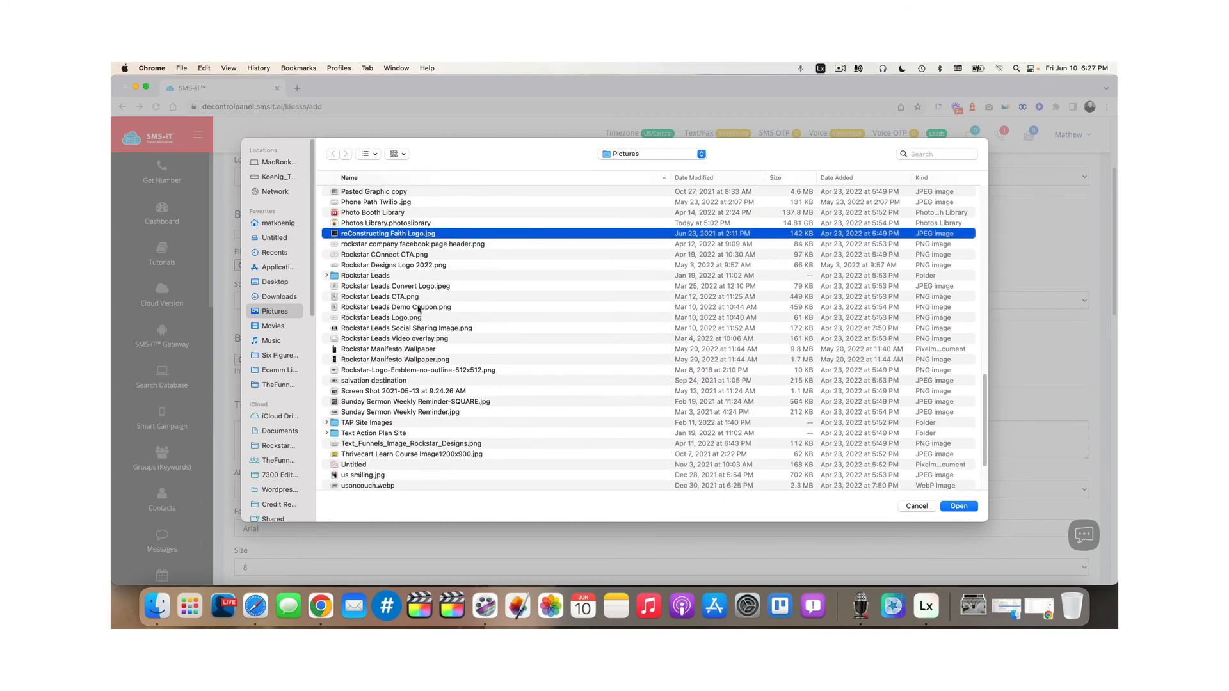
click(382, 372)
click(965, 507)
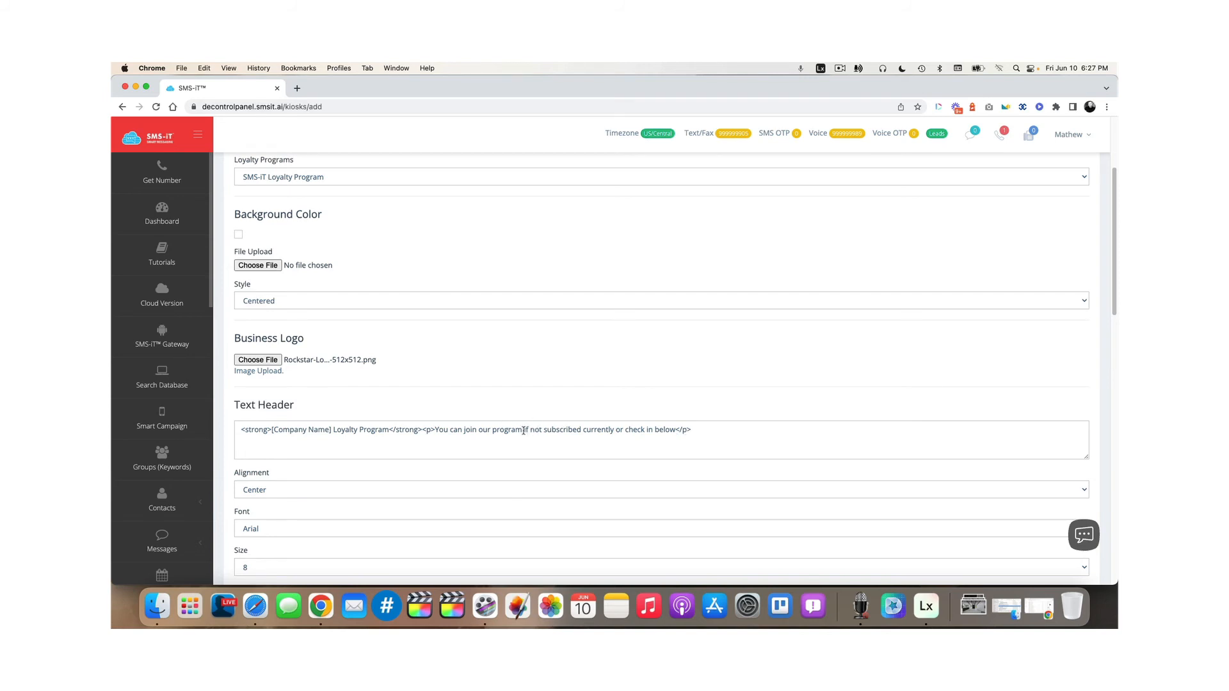
Replace the paragraph text in the kiosk's text header with "Join our rewards program or check-in below"
drag(436, 432, 675, 428)
text(Join our )
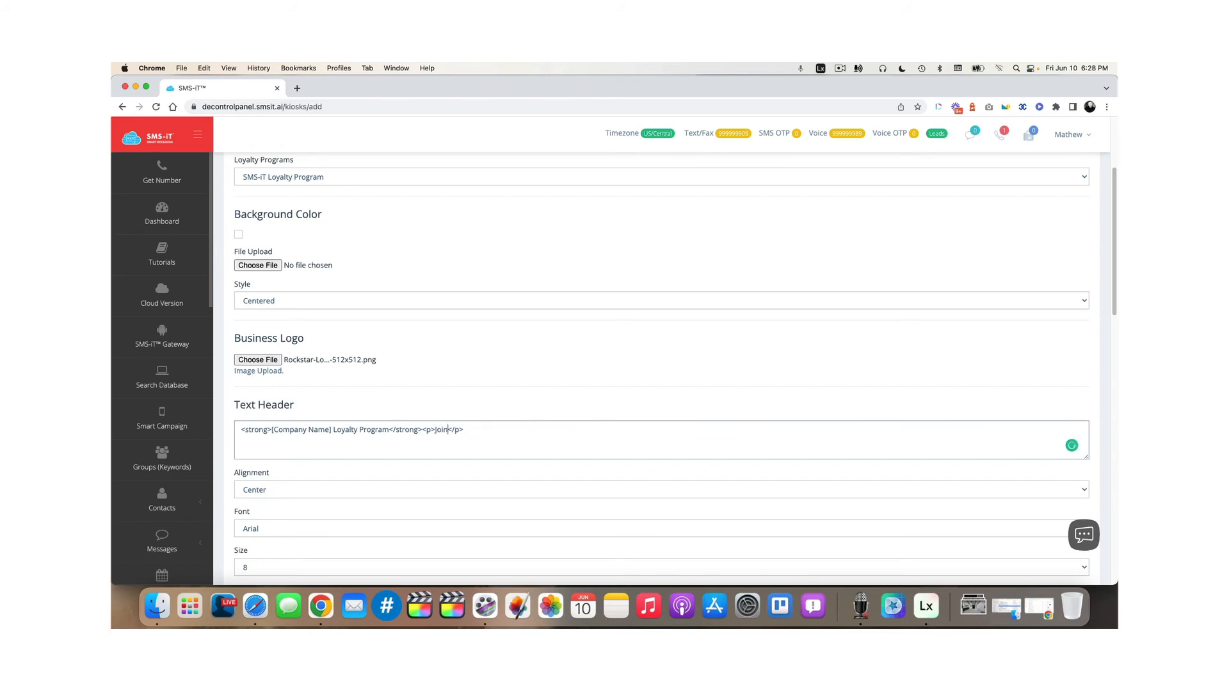
text(rewards program or check-in below)
Format the kiosk's text header in Arial at size 16 with black as its color
scroll(401, 432, down, 3)
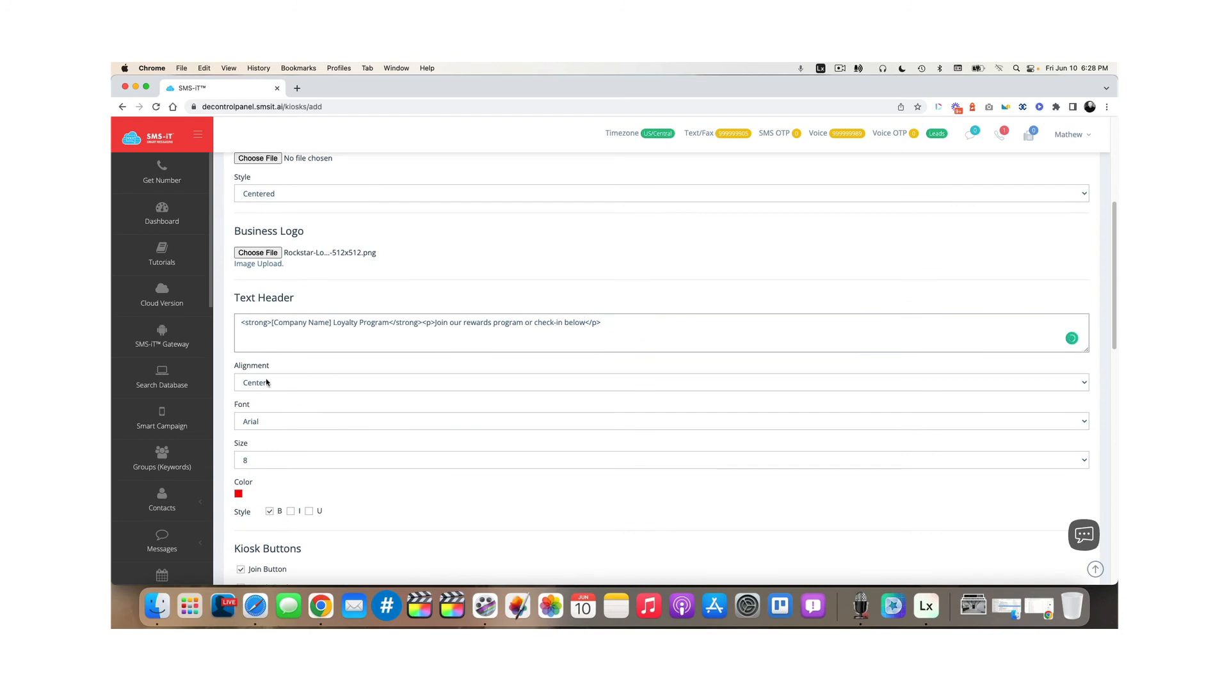
click(250, 424)
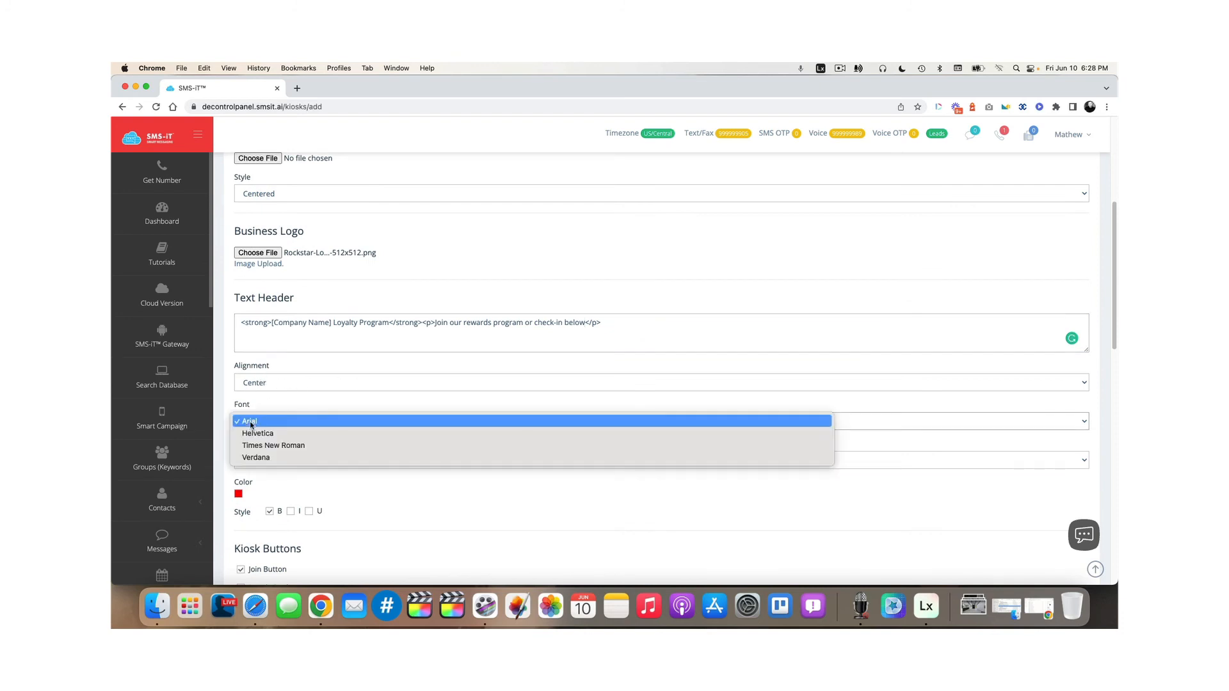
click(251, 422)
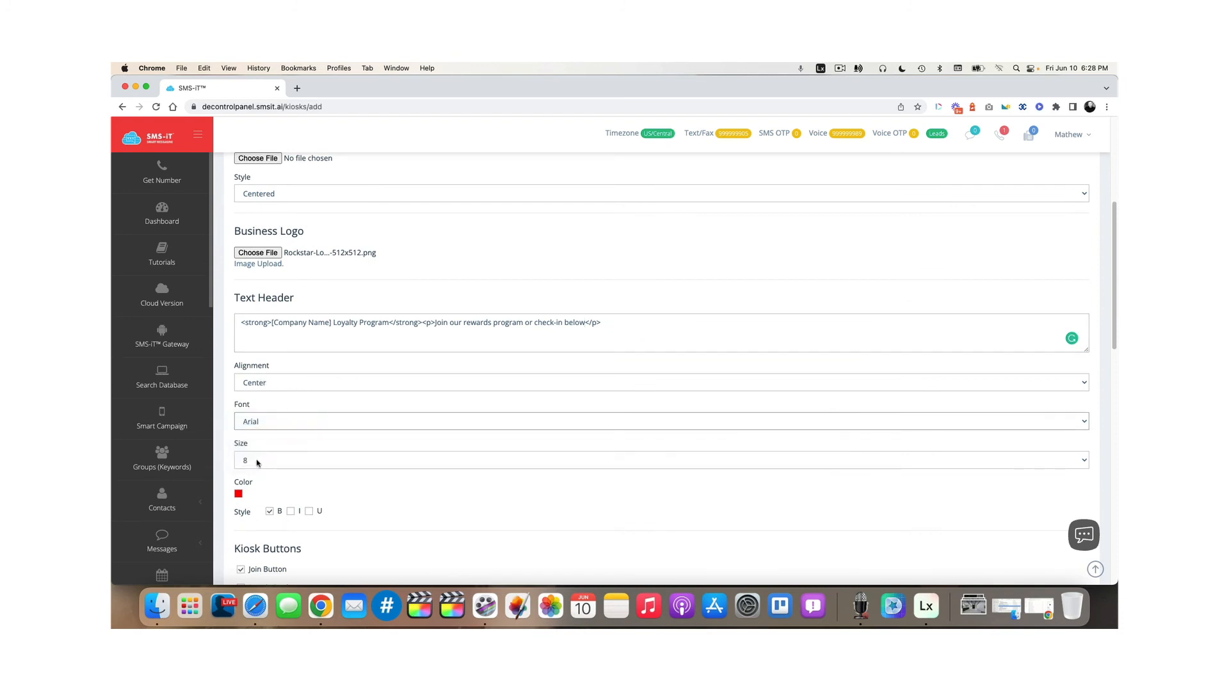
click(257, 460)
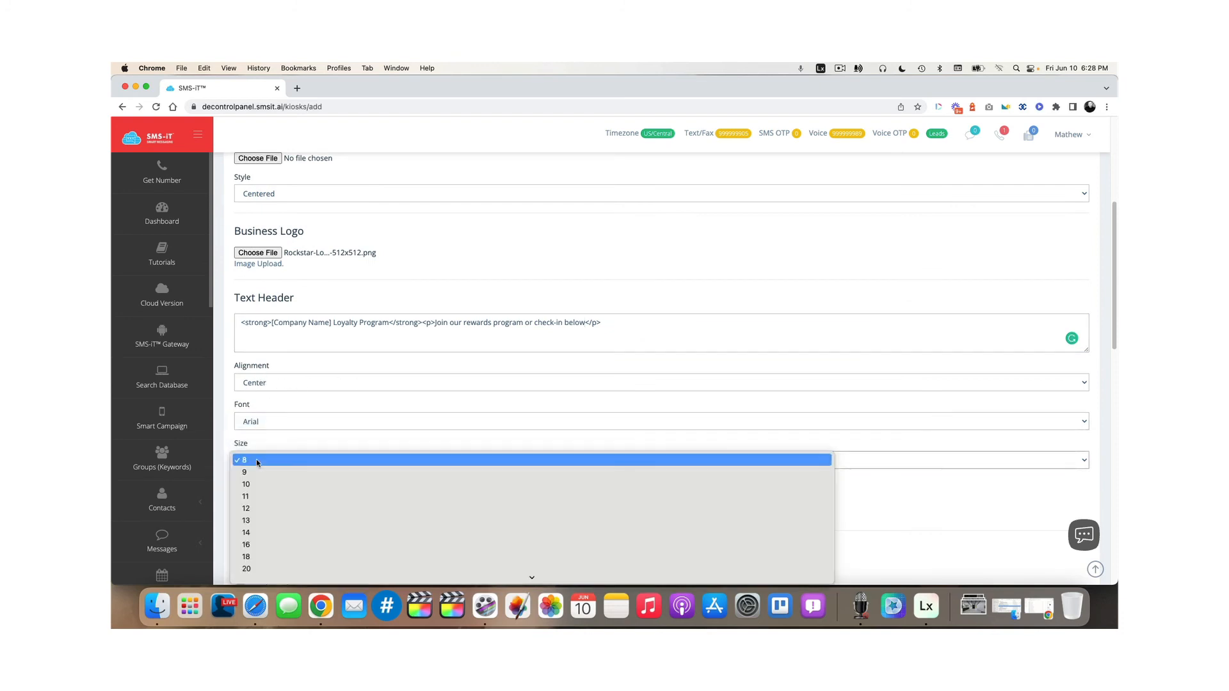
click(280, 543)
scroll(356, 435, down, 3)
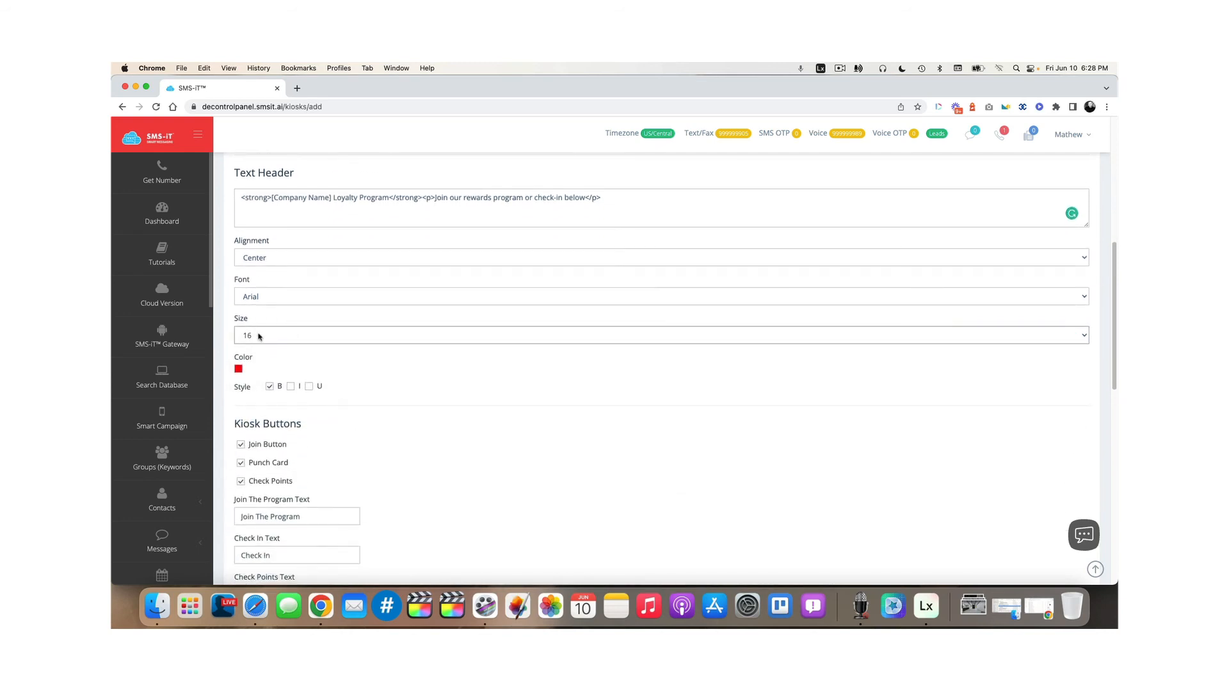
click(239, 370)
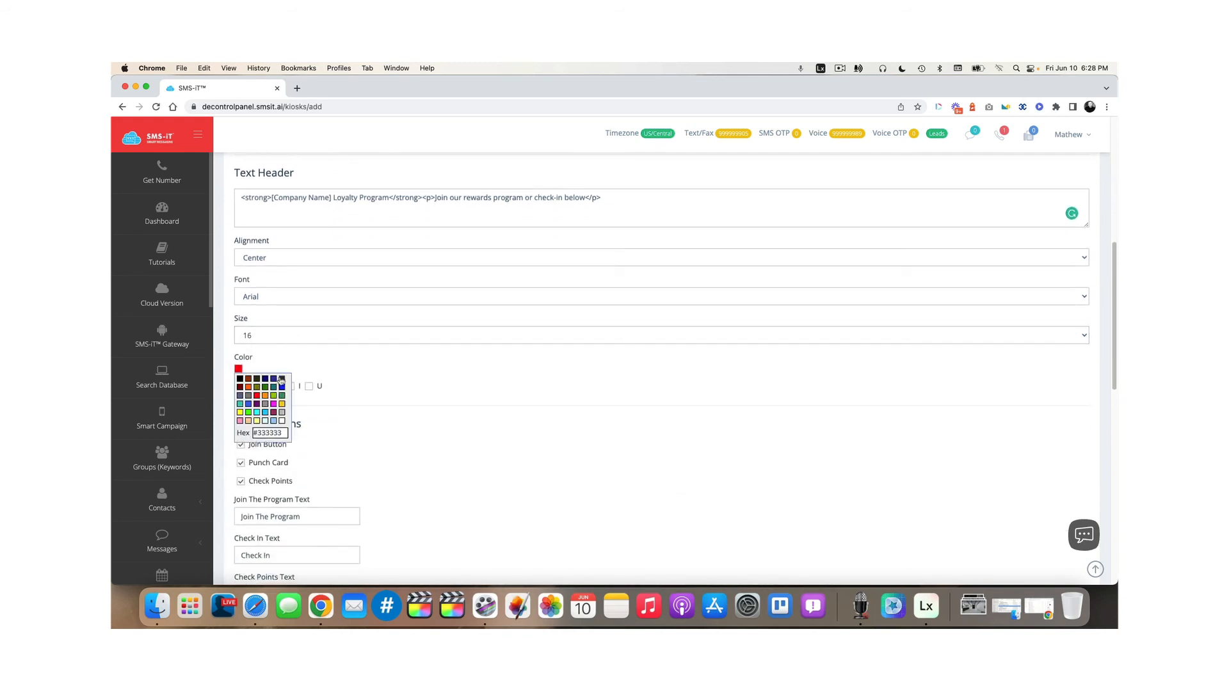
click(240, 379)
Change the kiosk's join button text to "Join Our Rewards Club"
scroll(349, 462, down, 3)
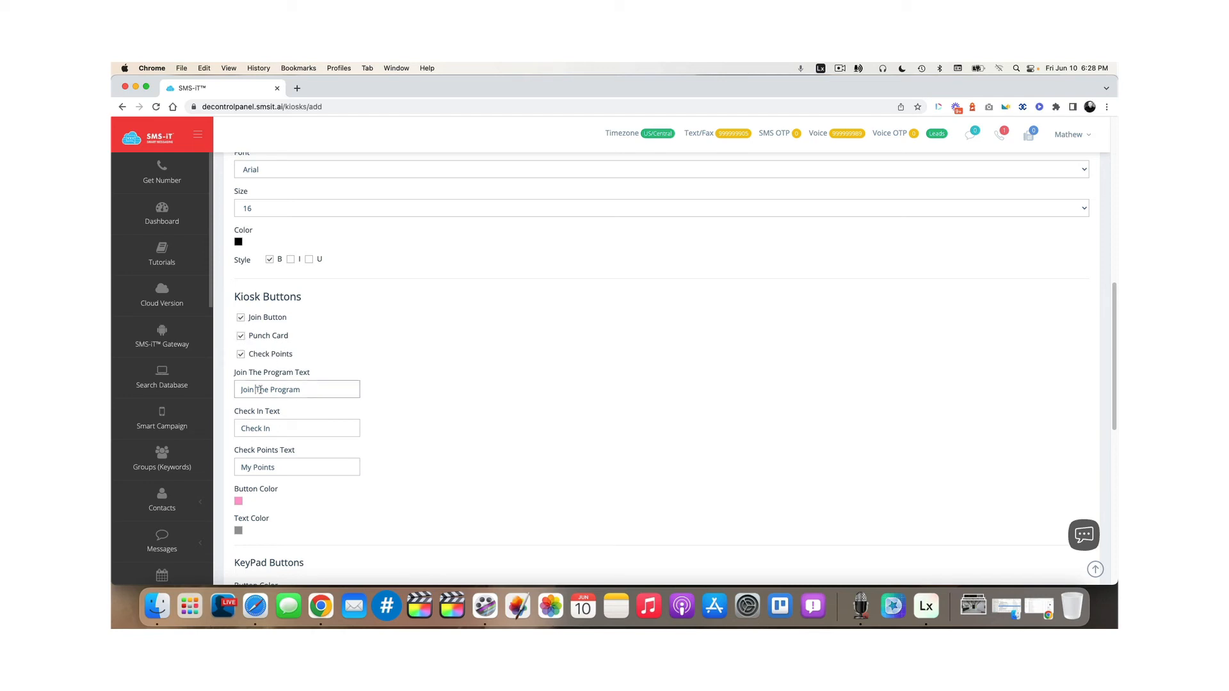
drag(257, 390, 328, 390)
text(Our Rewards Club)
Replace the kiosk's check-in button text with "Log Your Visit"
double_click(274, 430)
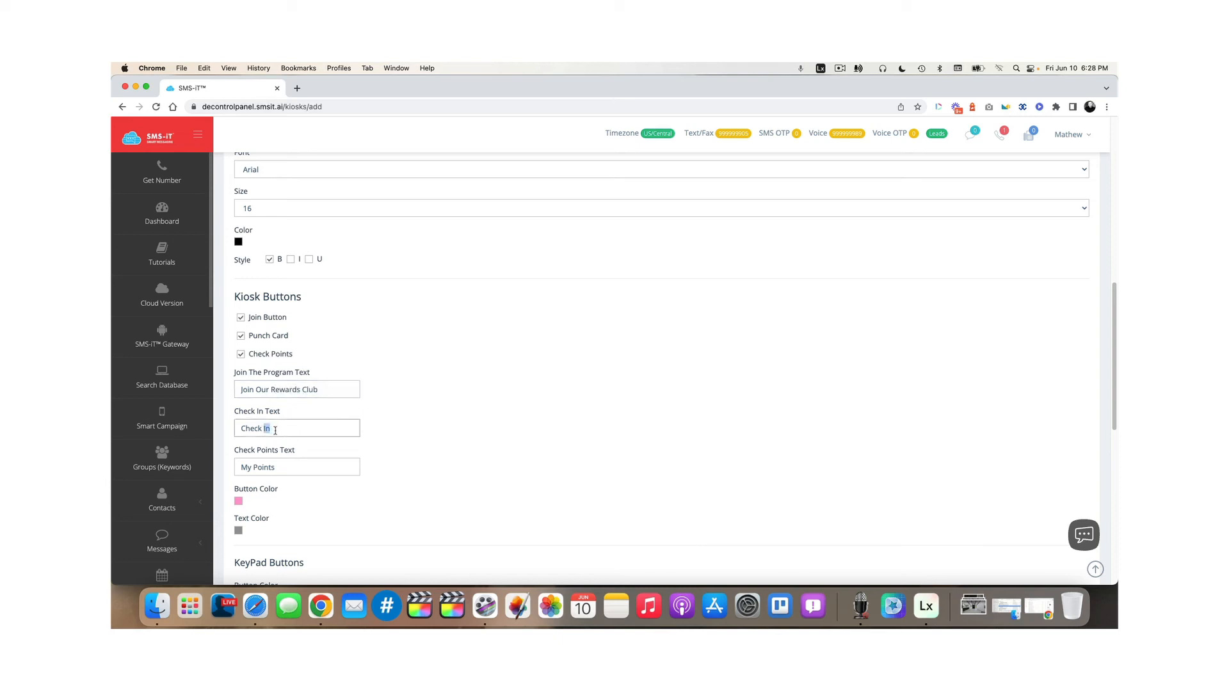
text(Your Point)
key(BackSpace)
key(BackSpace)
key(BackSpace)
key(BackSpace)
key(BackSpace)
key(BackSpace)
key(BackSpace)
key(BackSpace)
key(BackSpace)
key(BackSpace)
key(BackSpace)
key(BackSpace)
key(BackSpace)
key(BackSpace)
key(BackSpace)
key(BackSpace)
text(Log Your V)
Set the kiosk buttons to a black button color with white text
click(238, 502)
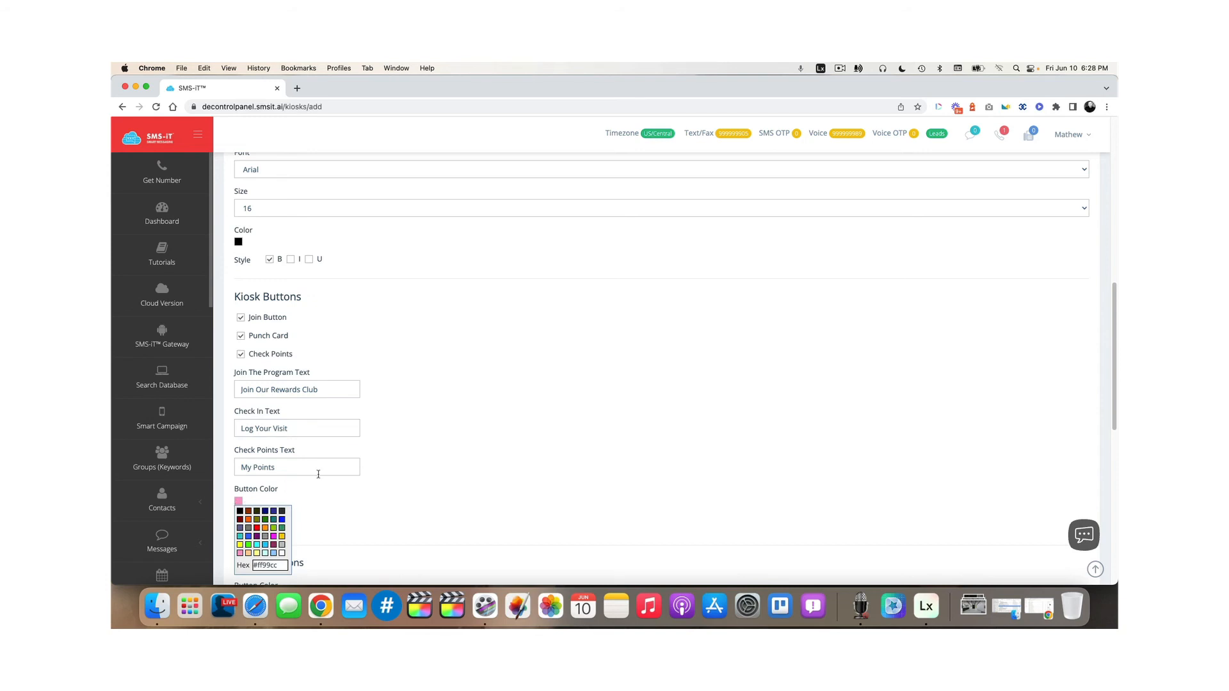
click(240, 512)
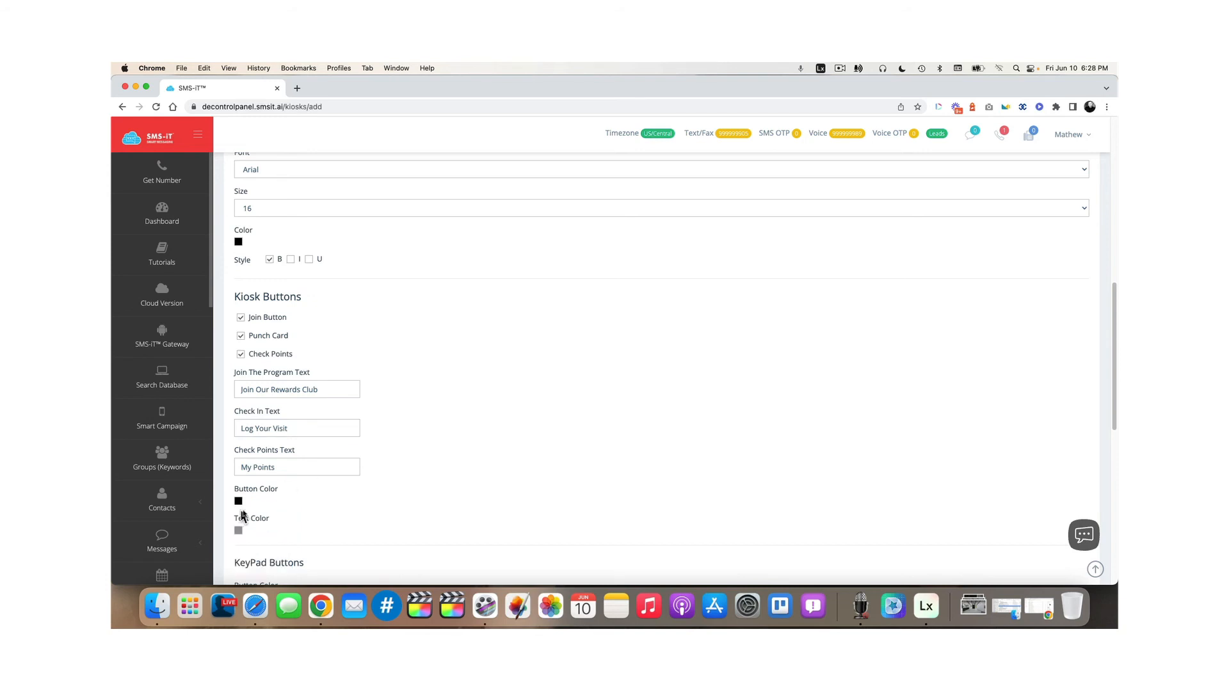
click(238, 530)
scroll(282, 544, down, 2)
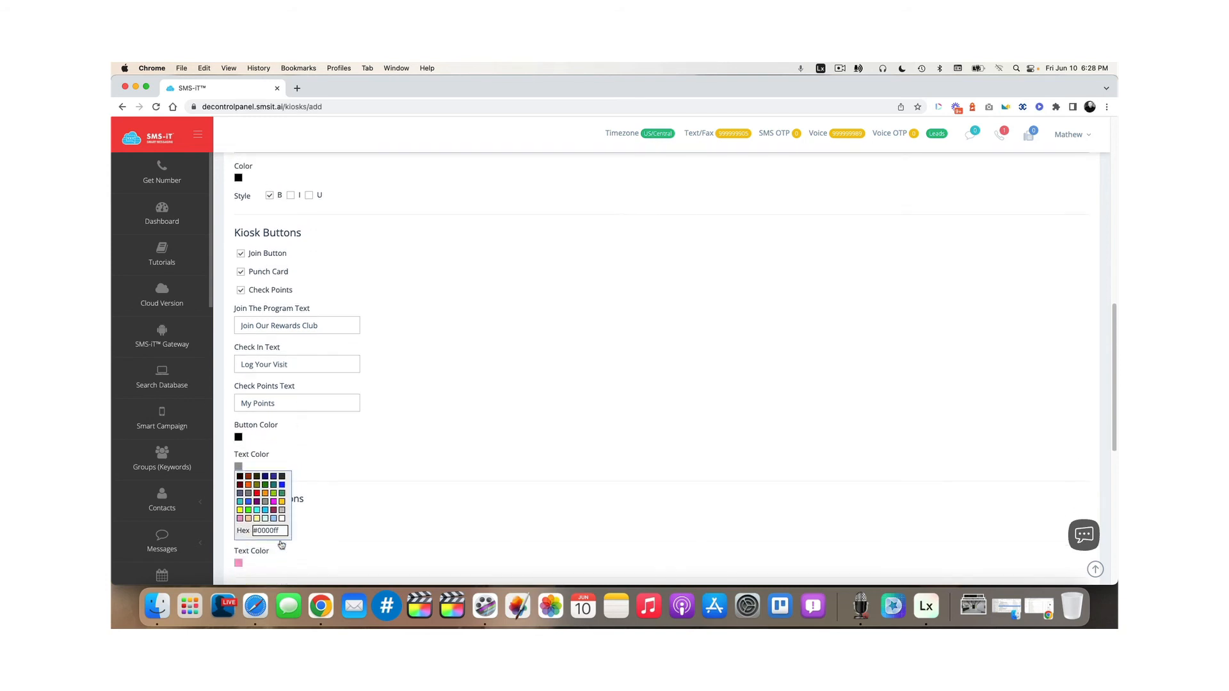
click(281, 521)
Set the keypad buttons to a black button color with white text
scroll(371, 458, down, 3)
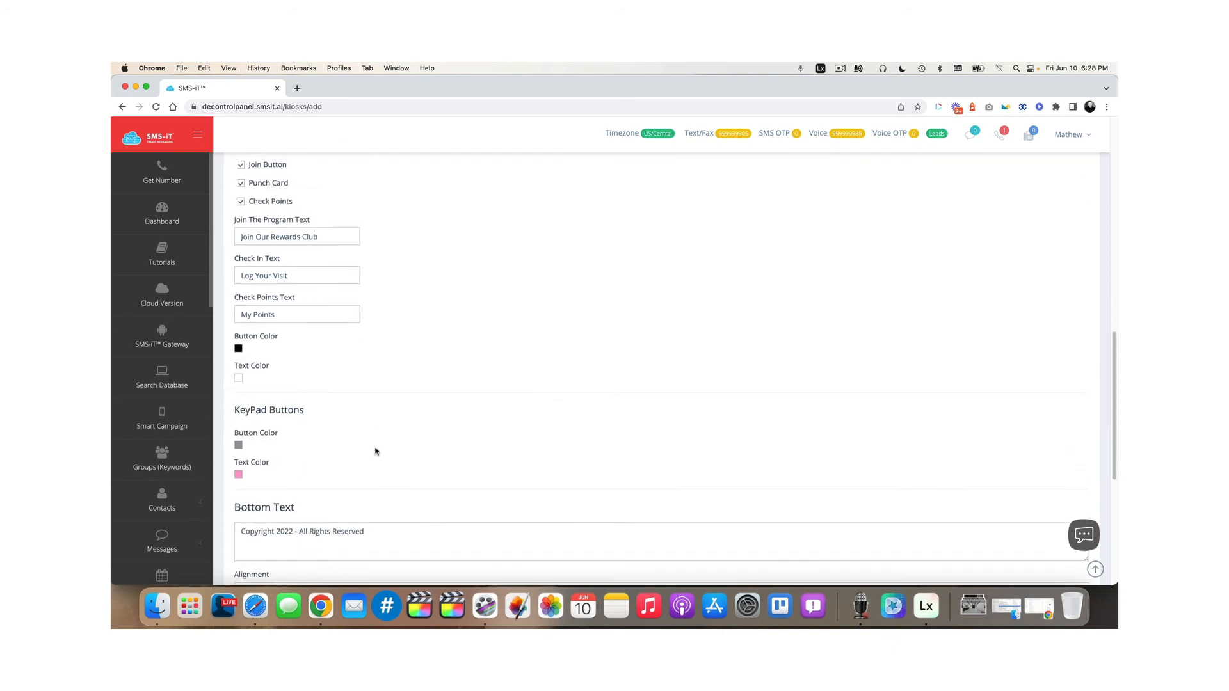
click(238, 409)
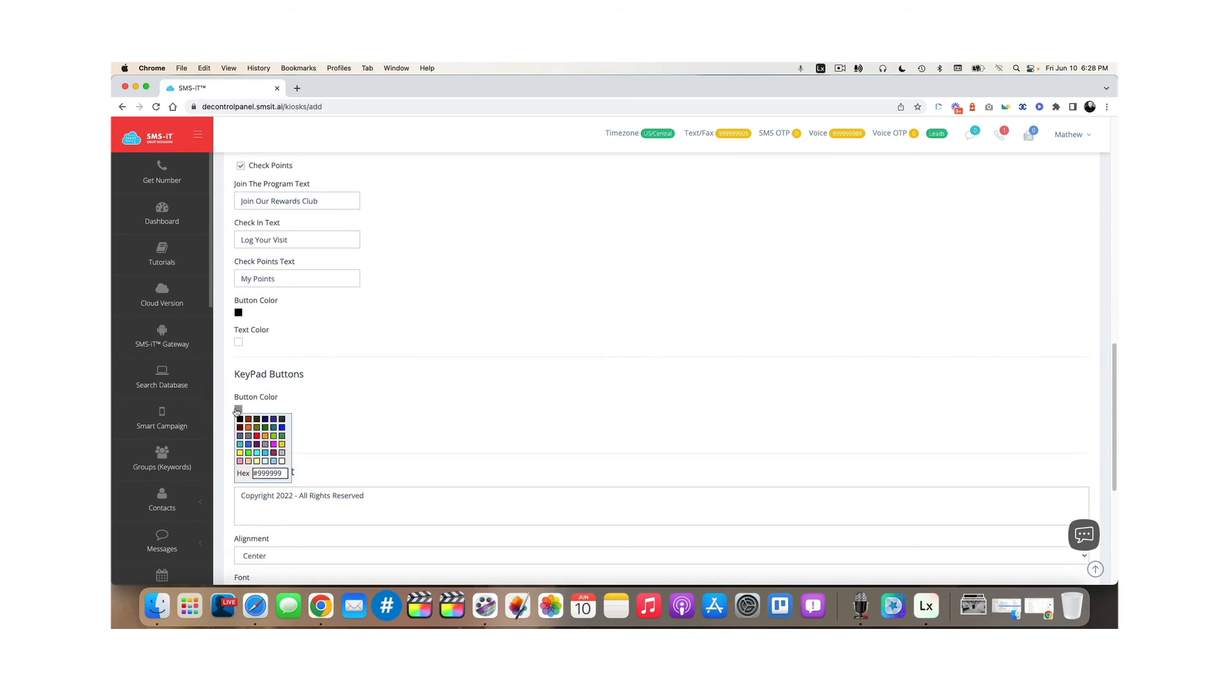
click(240, 420)
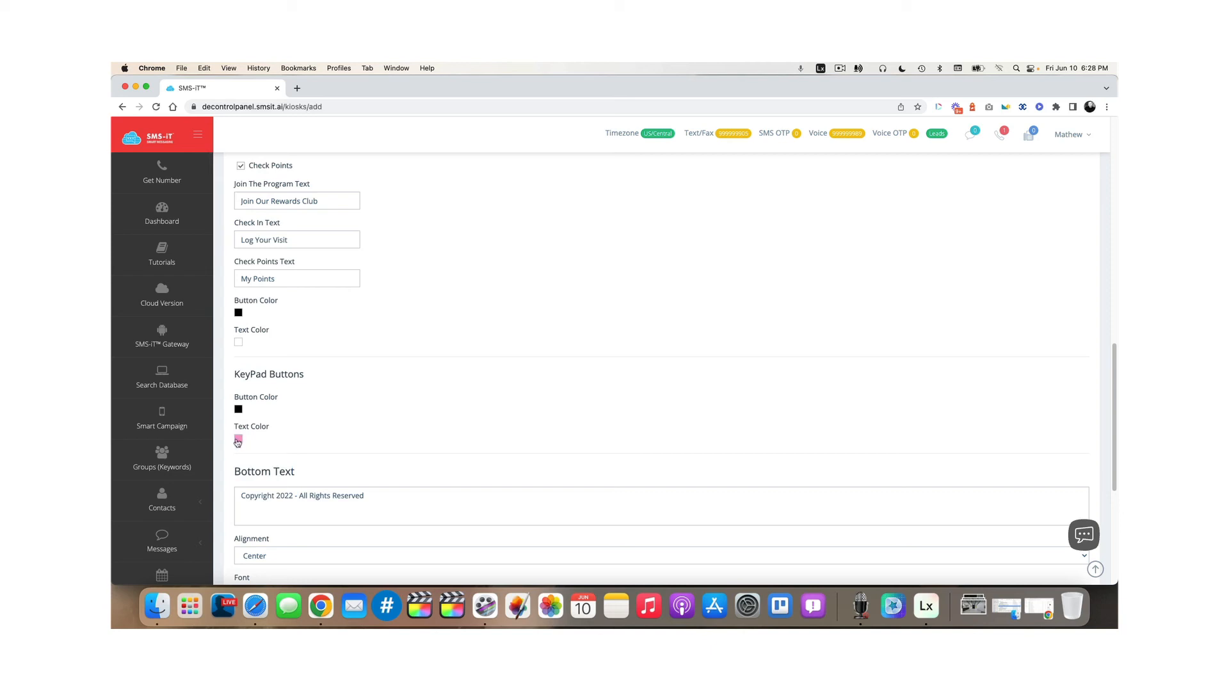
click(239, 439)
click(282, 492)
Insert "© Rockstar Designs" after "Copyright 2022" in the kiosk's bottom text and make that text black
scroll(293, 456, down, 2)
click(295, 450)
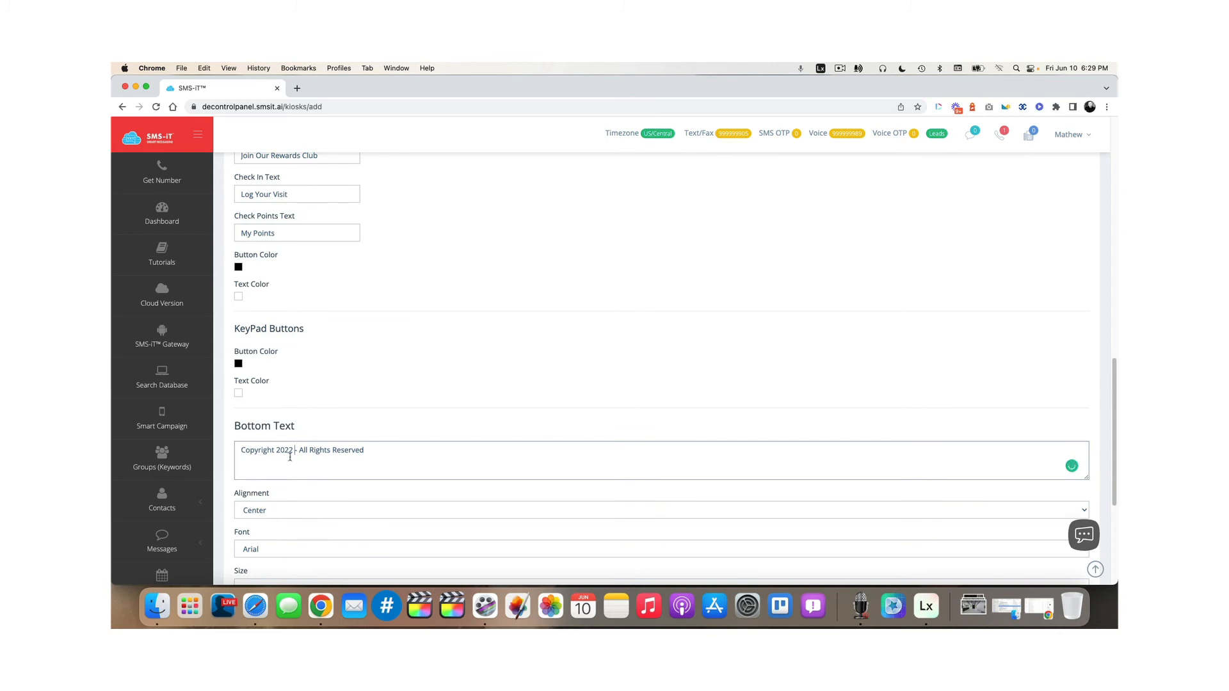
text(© Rockstar Designs)
scroll(297, 496, down, 3)
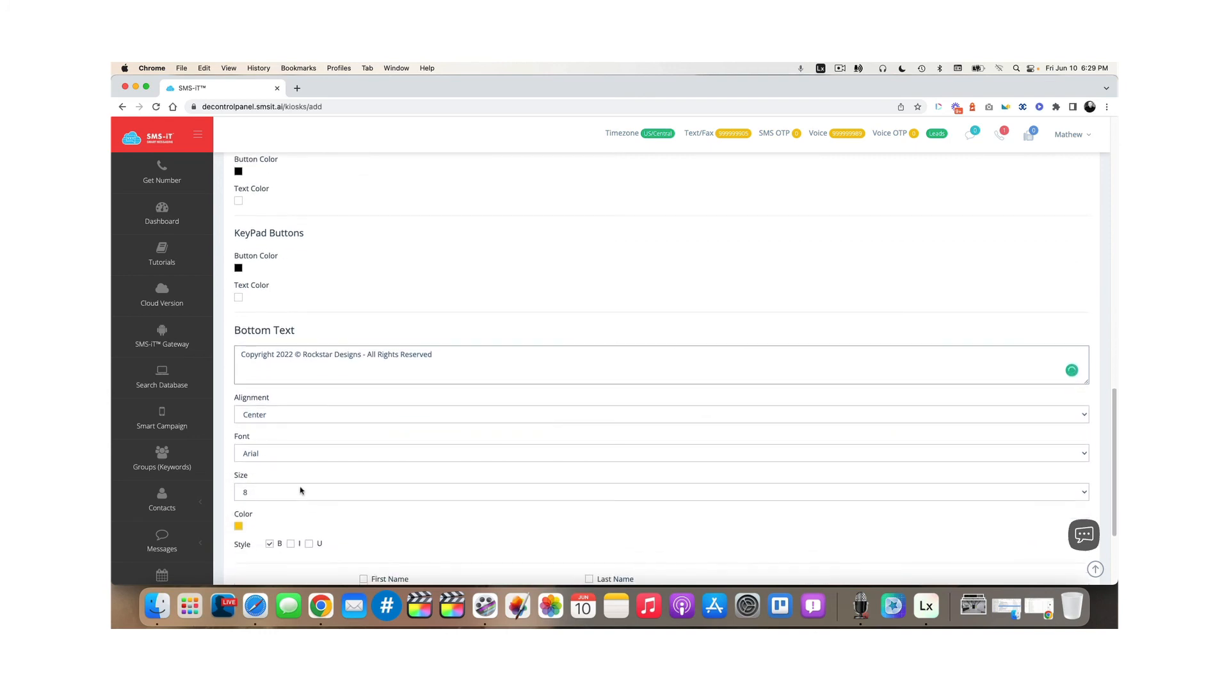
click(240, 528)
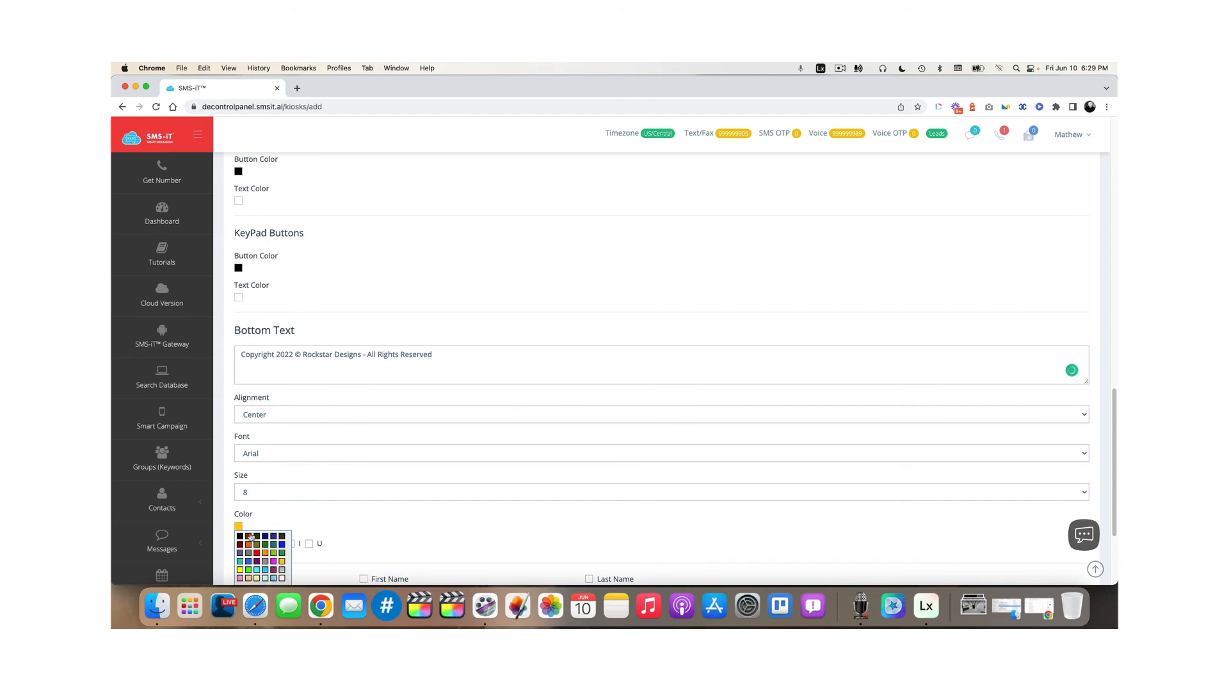
click(239, 537)
Have the kiosk collect first name, last name and email as additional information, and save the kiosk
scroll(301, 522, down, 3)
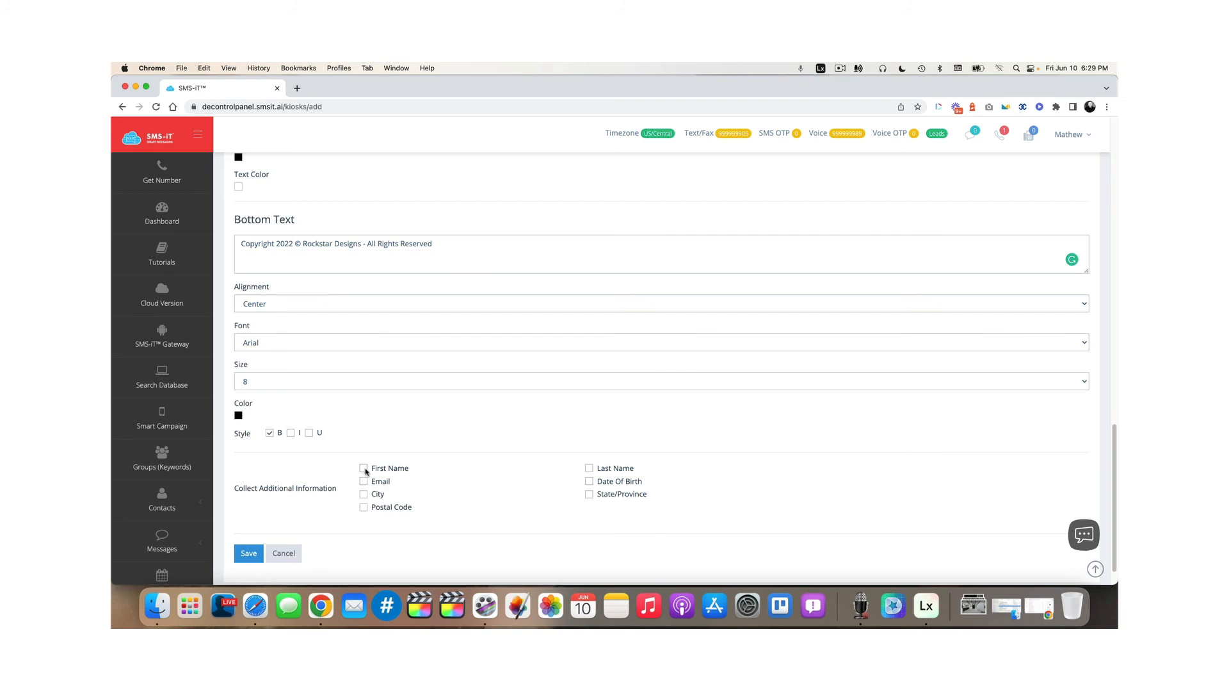
click(364, 469)
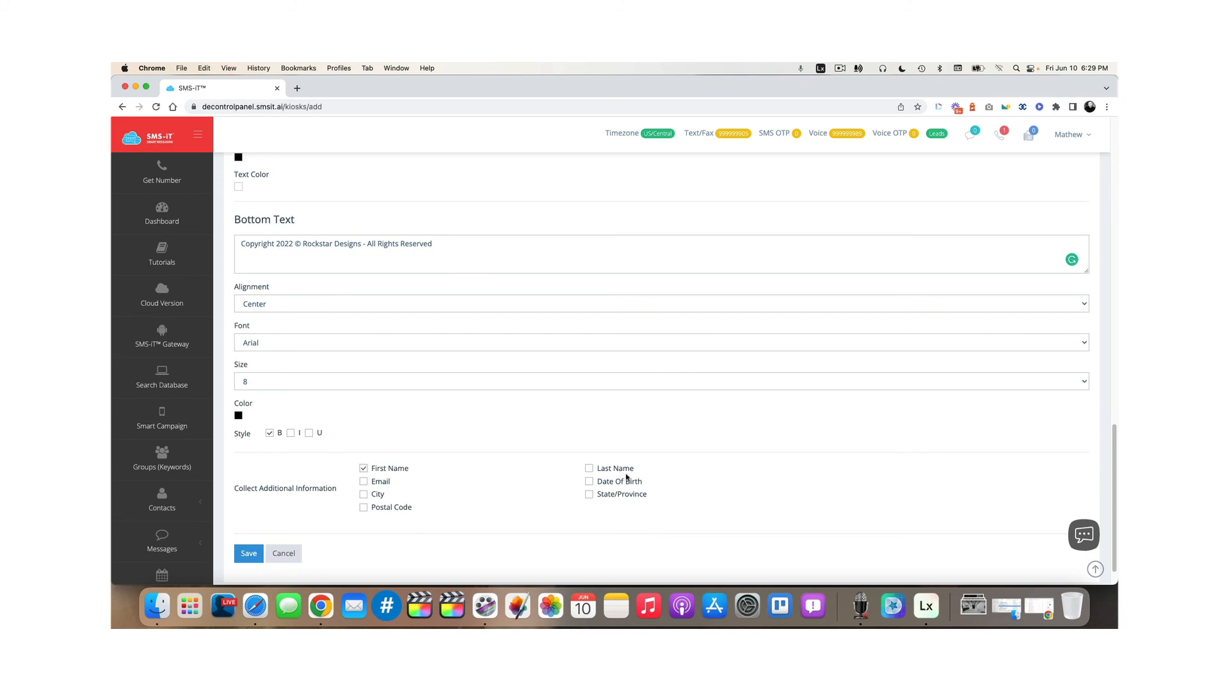
click(589, 469)
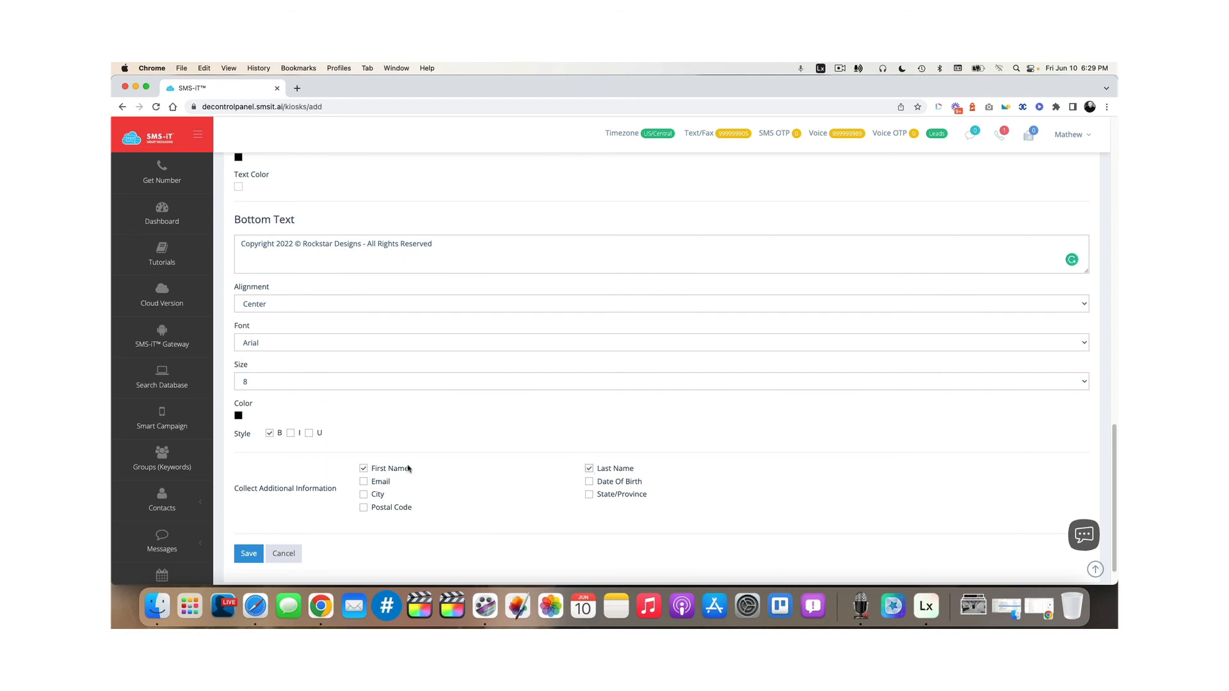
click(364, 482)
click(249, 555)
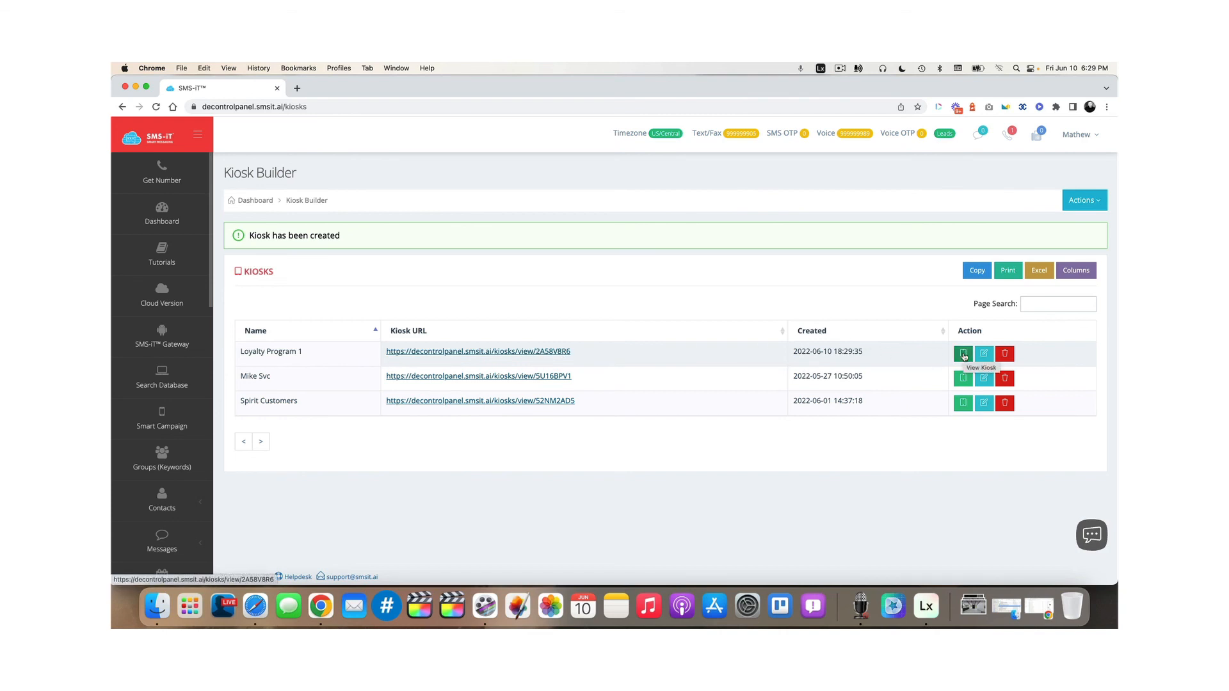
View the Loyalty Program 1 kiosk and look at its Join Our Rewards Club page, returning to the kiosk's start page
click(964, 355)
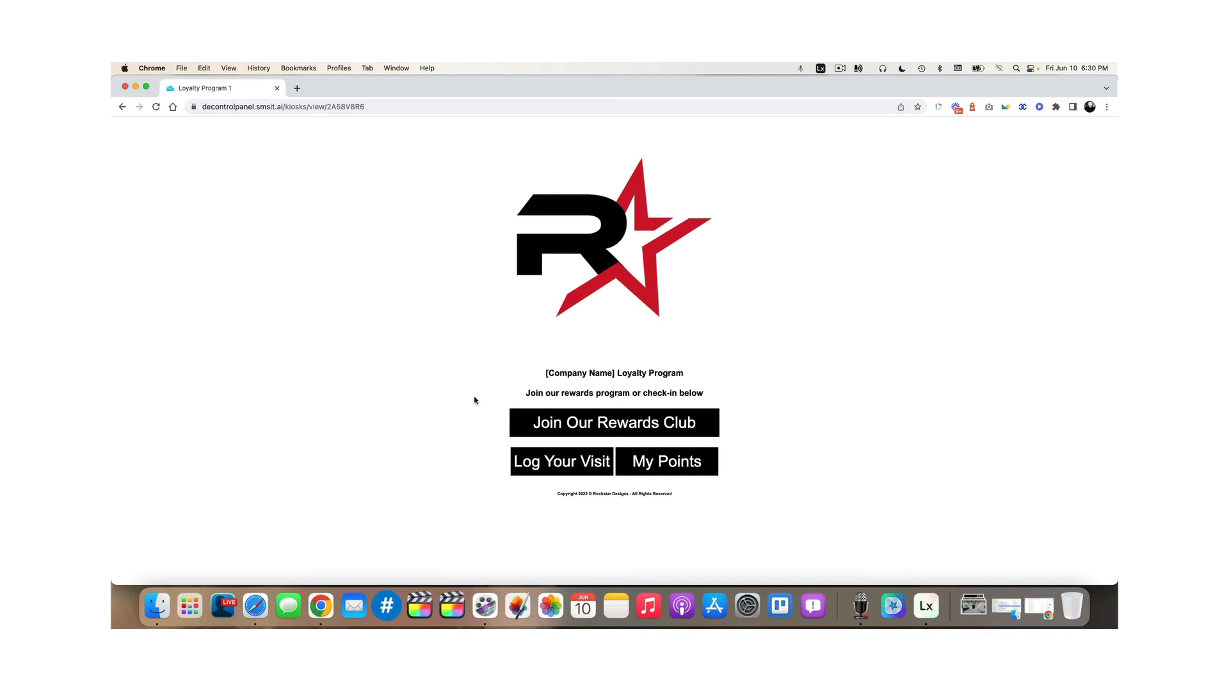
click(618, 424)
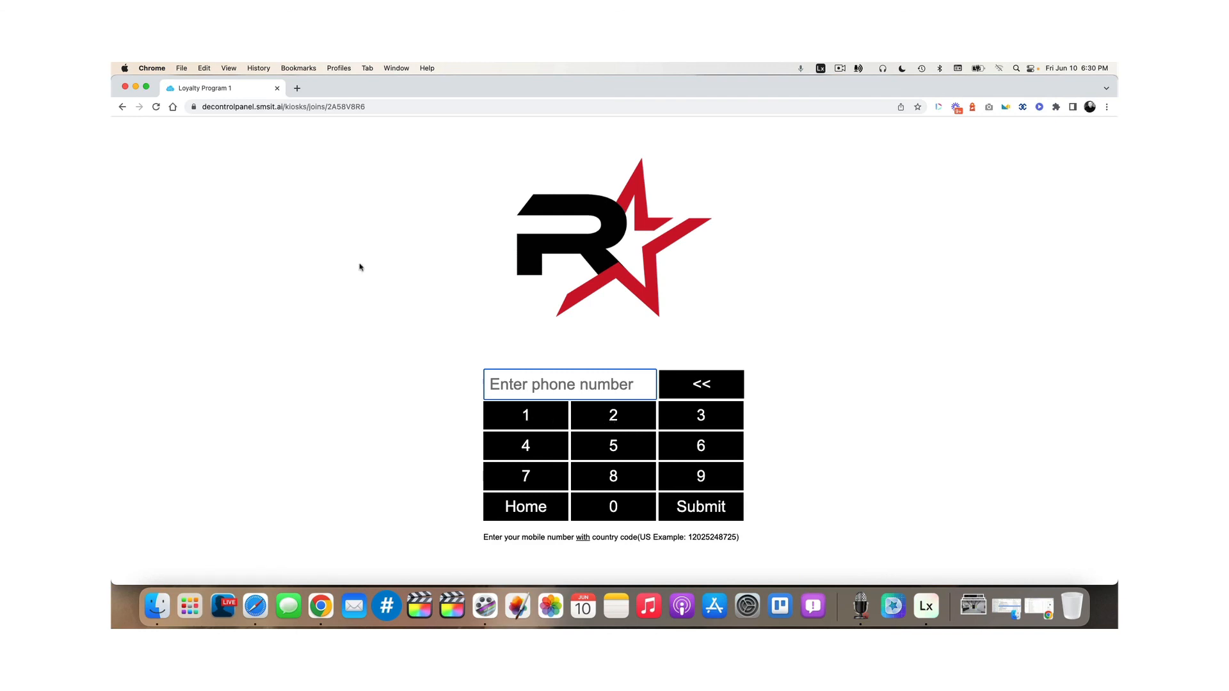
click(122, 106)
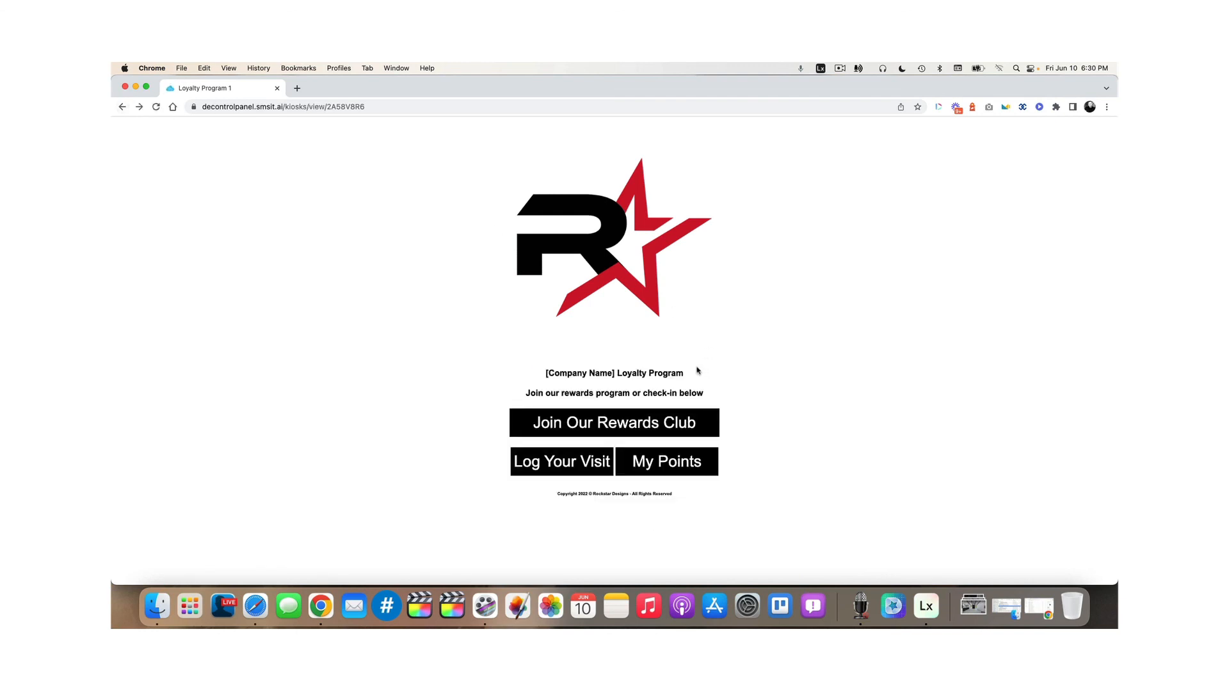
Examine the kiosk's Log Your Visit and My Points pages, including the mobile number instruction under the keypad
click(557, 464)
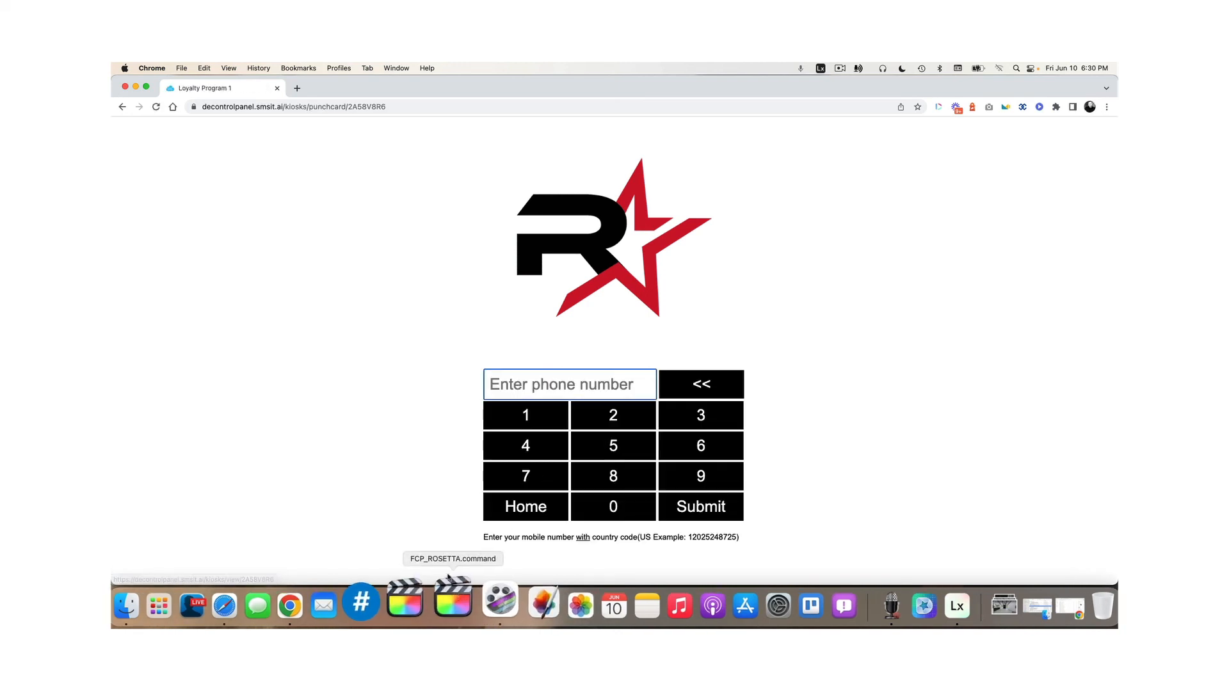
click(526, 378)
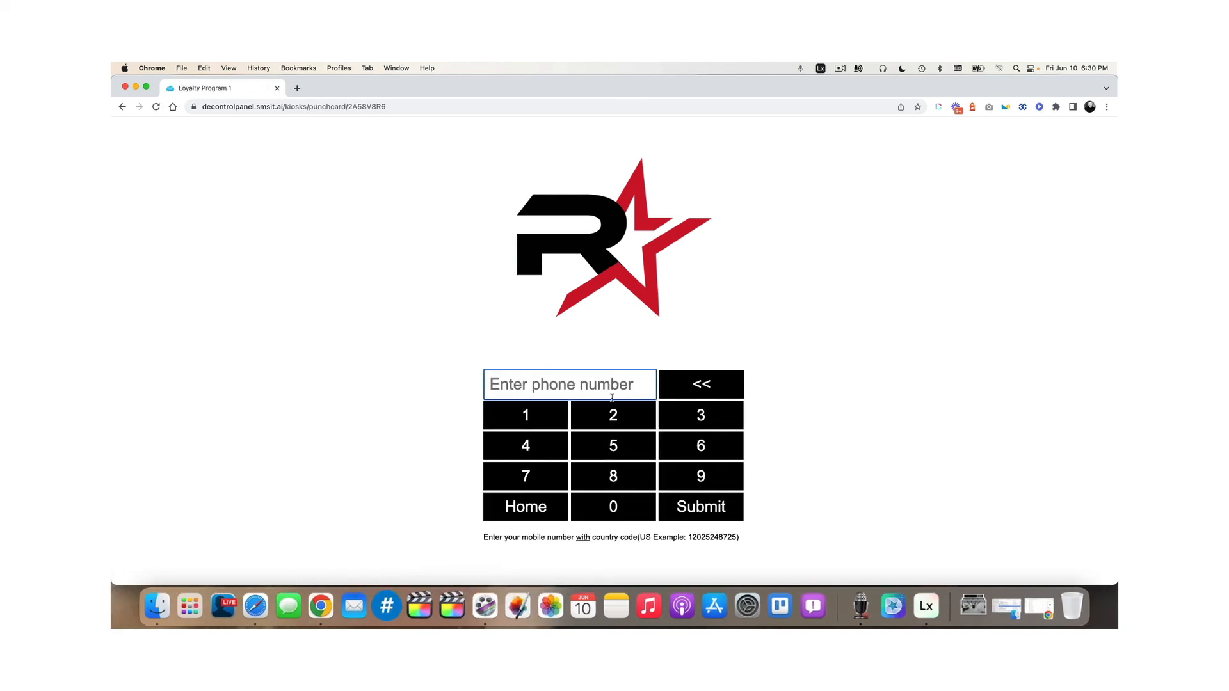
click(122, 107)
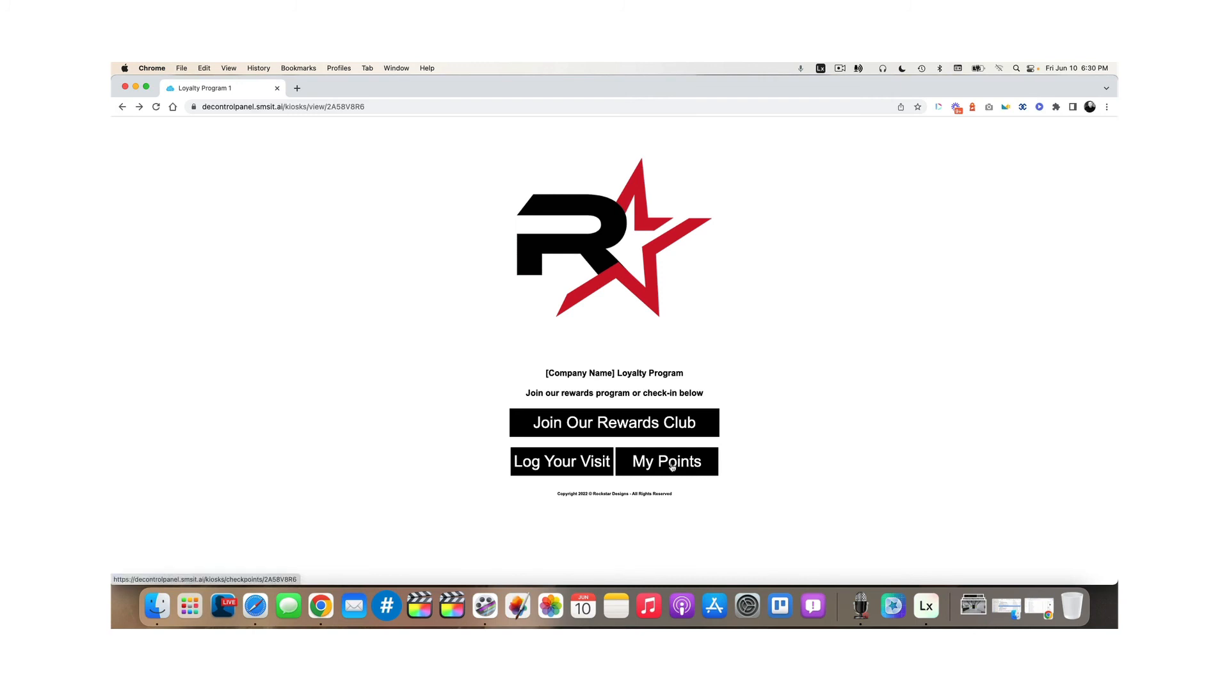
click(659, 476)
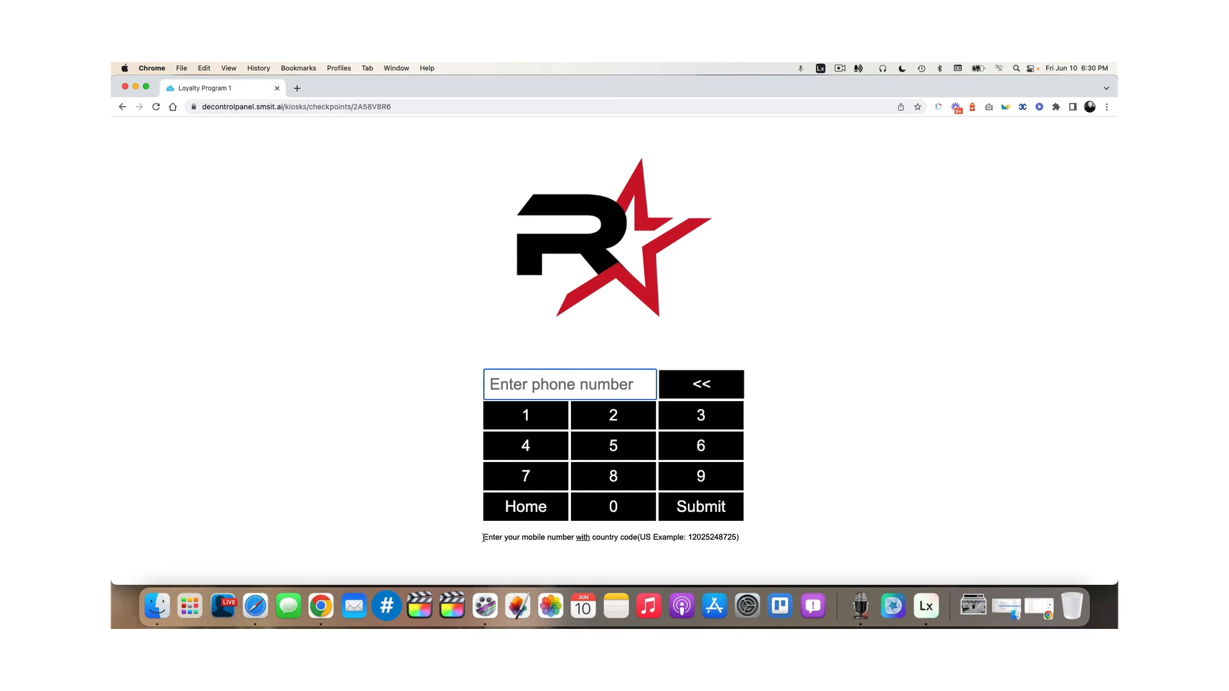
drag(482, 537, 765, 543)
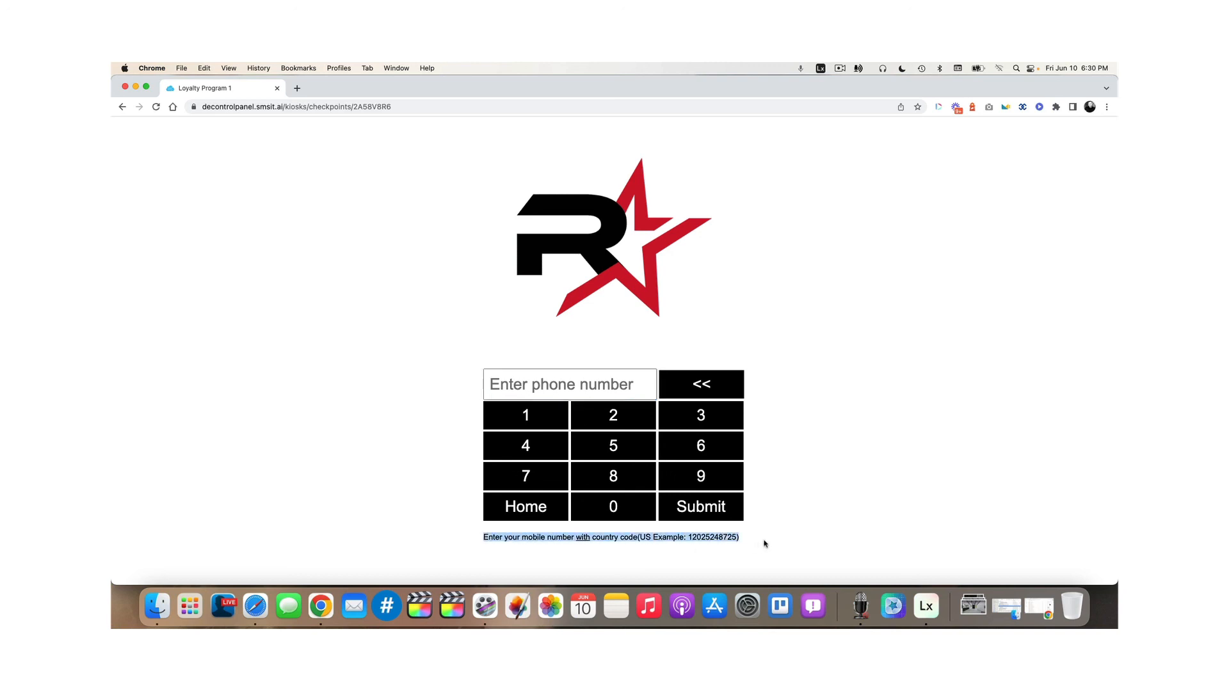
click(276, 261)
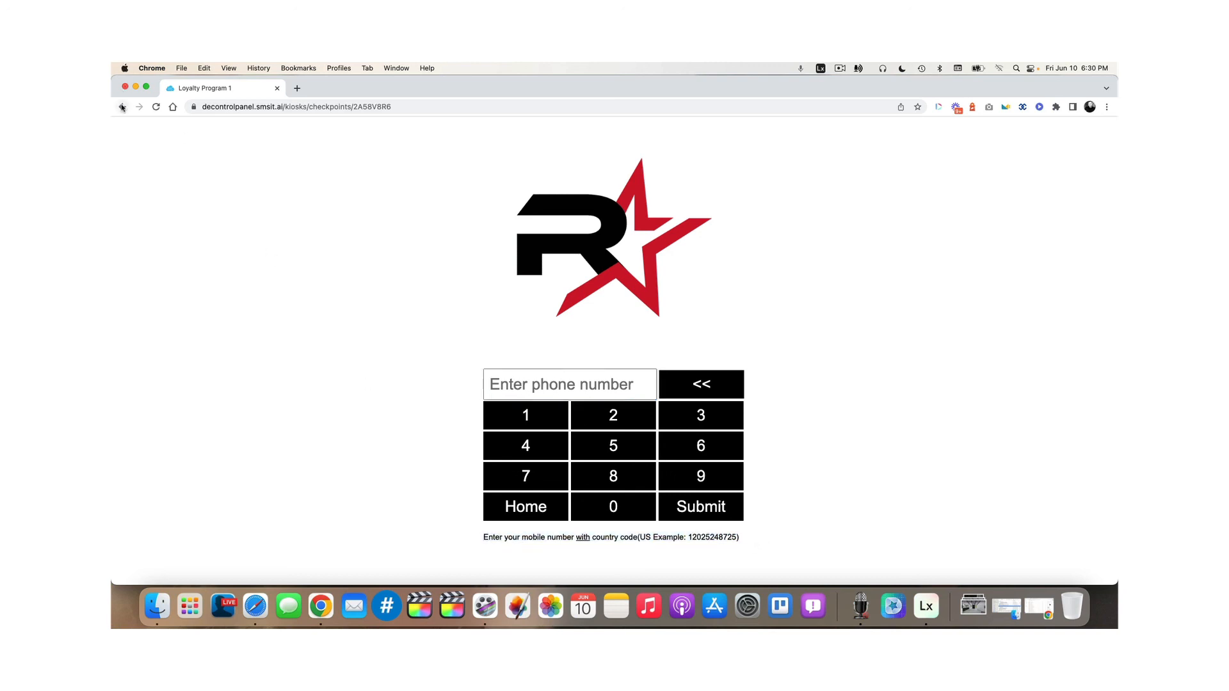